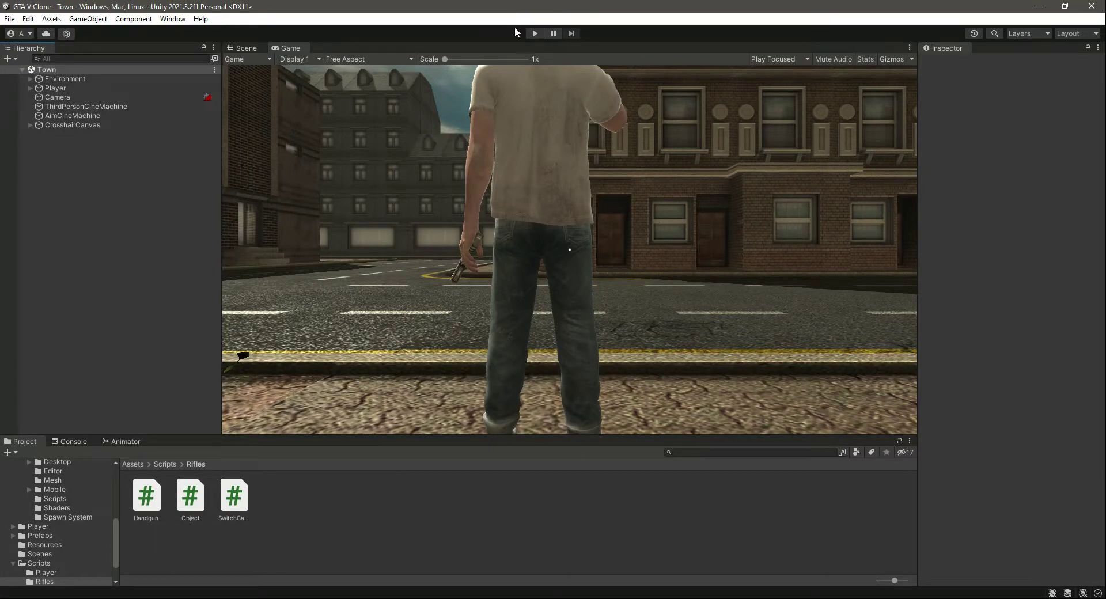
- Select the Player object, then open the Handgun script from Assets > Scripts > Rifles in Visual Studio Code
{"action": "left_click", "coordinate": [62, 88]}
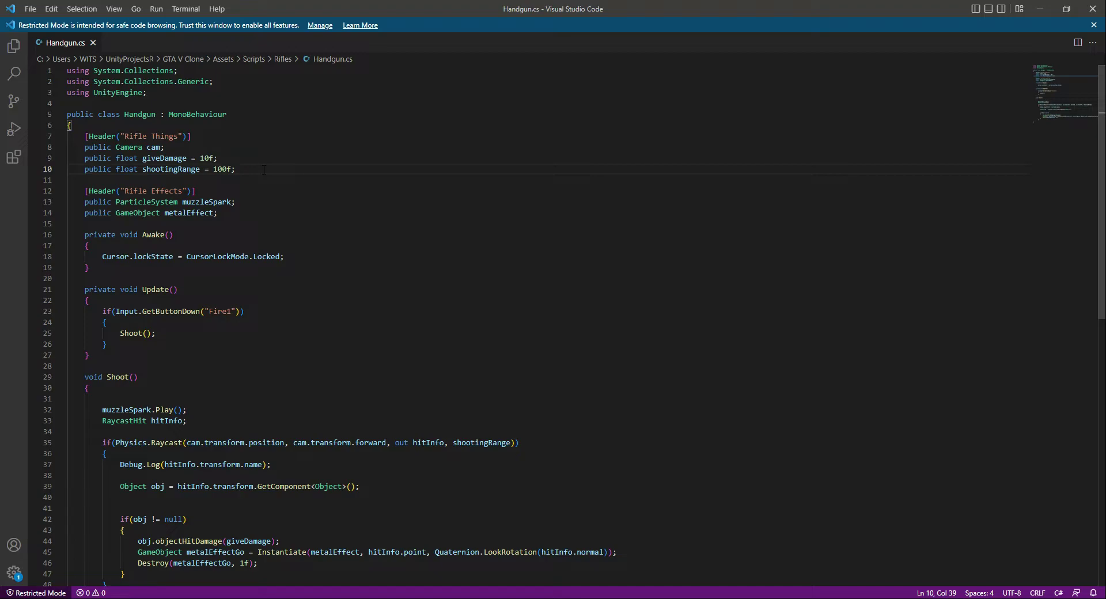
- Add 'public float fireCharge = 10f;' and 'private float nextTimeToShoot = 0f;' fields below shootingRange
{"action": "key", "text": "Return"}
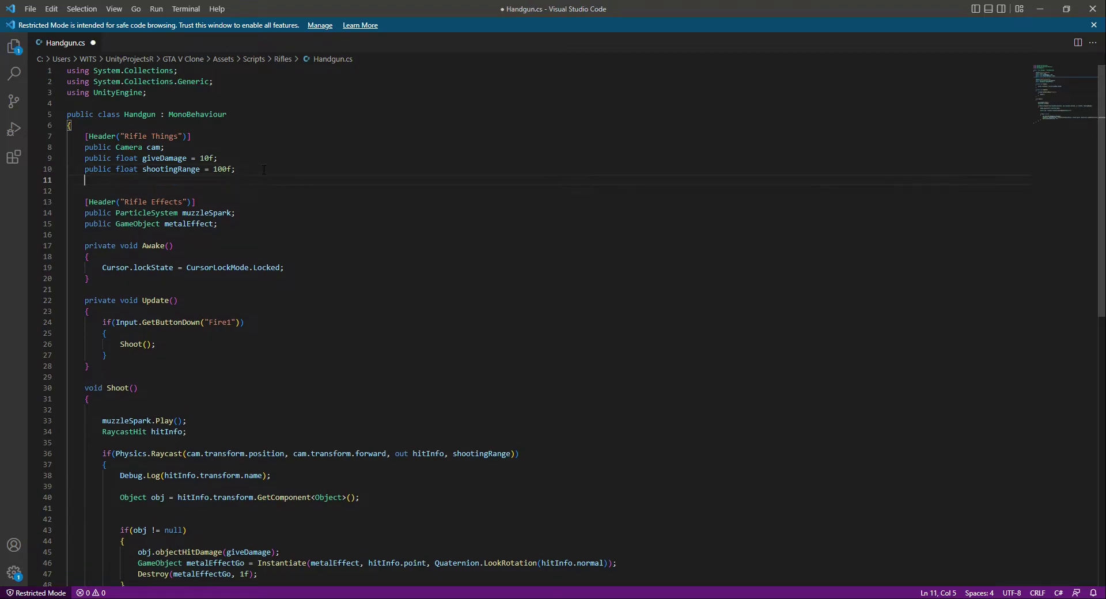
{"action": "type", "text": "public "}
{"action": "type", "text": "float "}
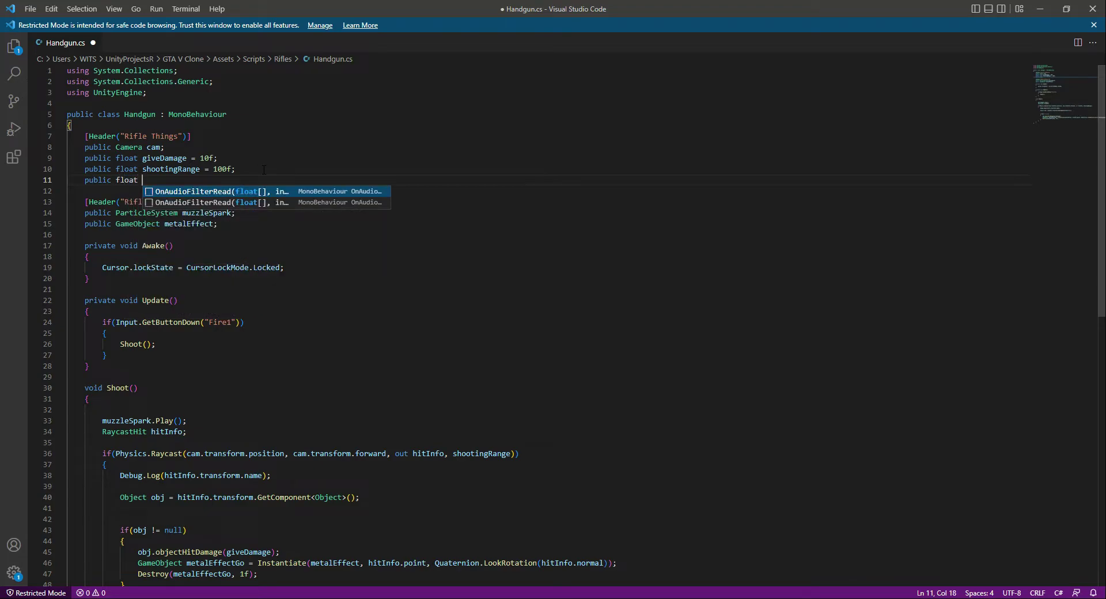
{"action": "type", "text": "fireChar"}
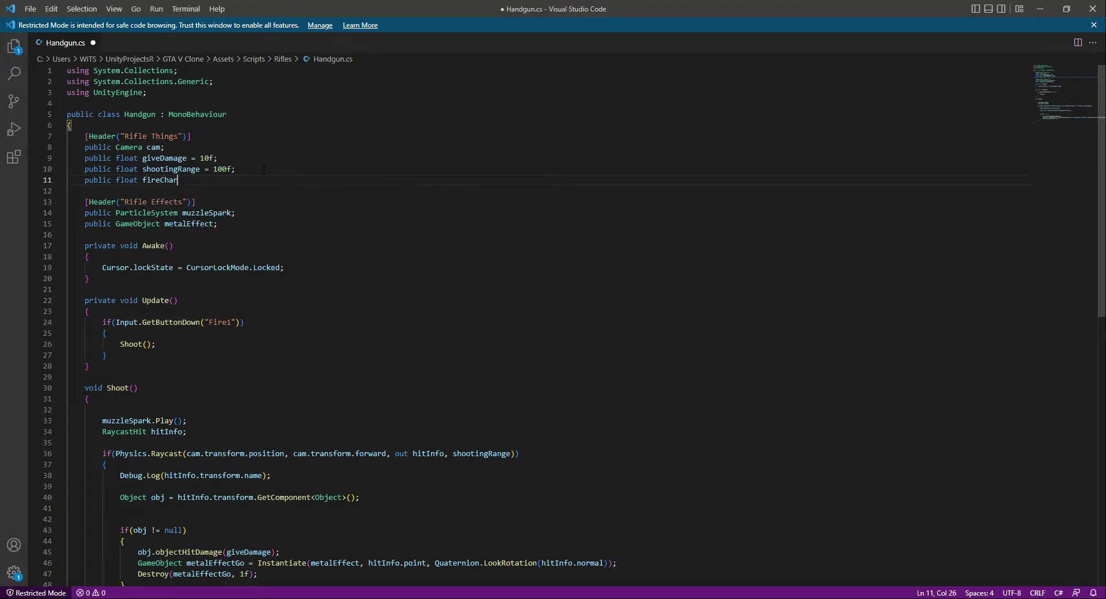
{"action": "type", "text": "ge = "}
{"action": "type", "text": "10"}
{"action": "type", "text": "f;"}
{"action": "key", "text": "Return"}
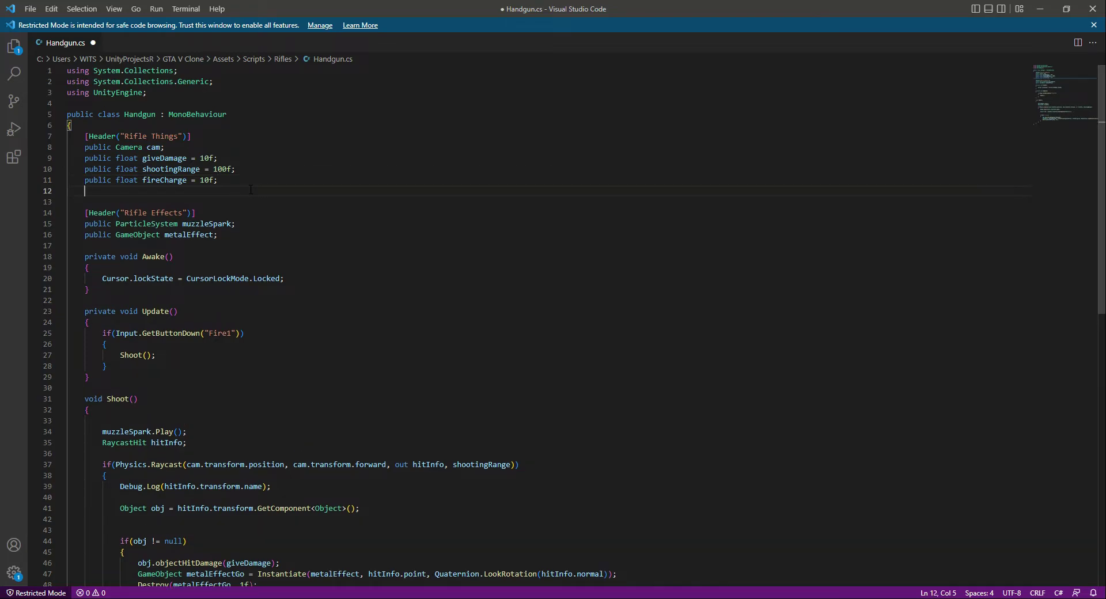
{"action": "type", "text": "p"}
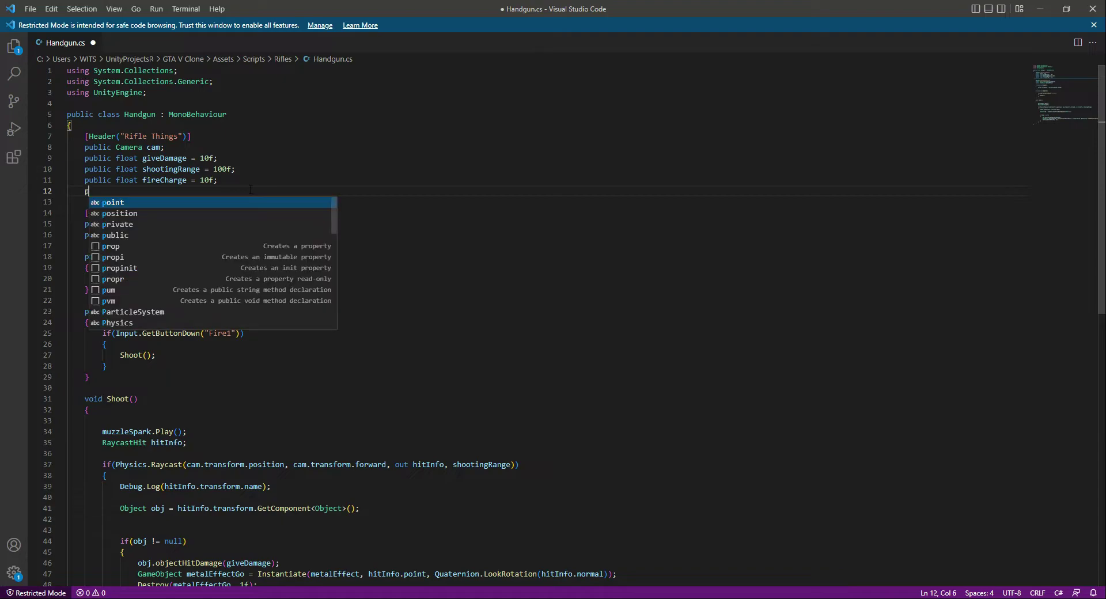
{"action": "type", "text": "rivate f"}
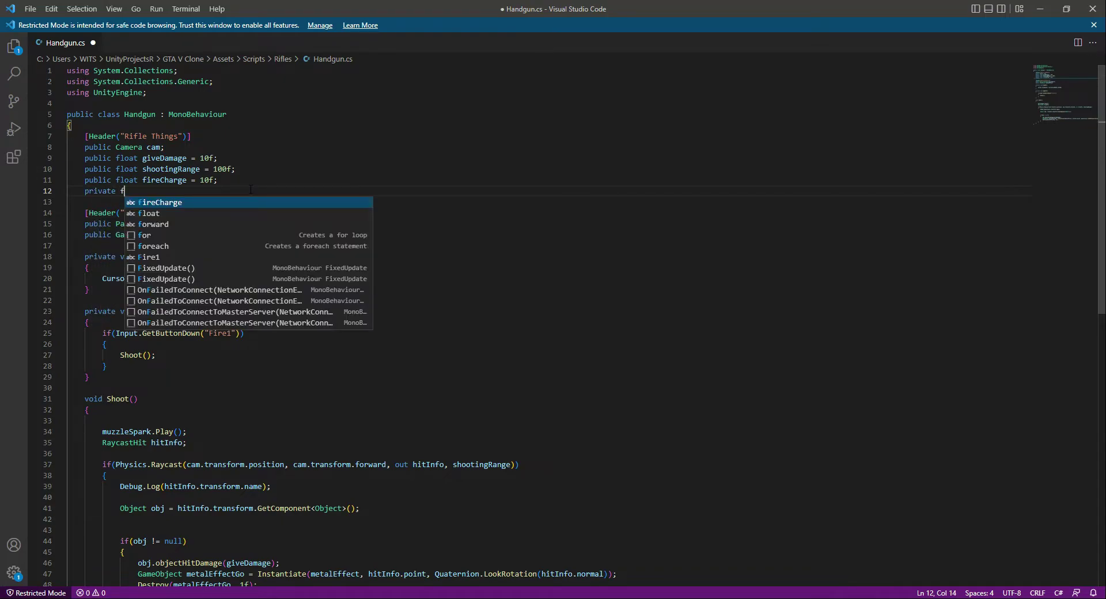
{"action": "type", "text": "loat n"}
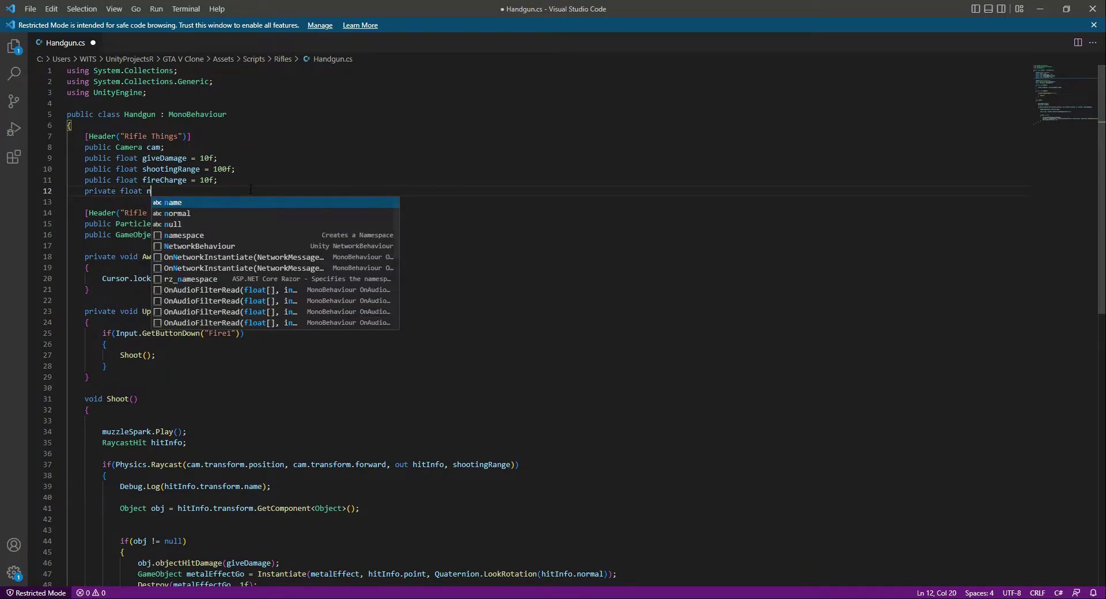
{"action": "type", "text": "ext"}
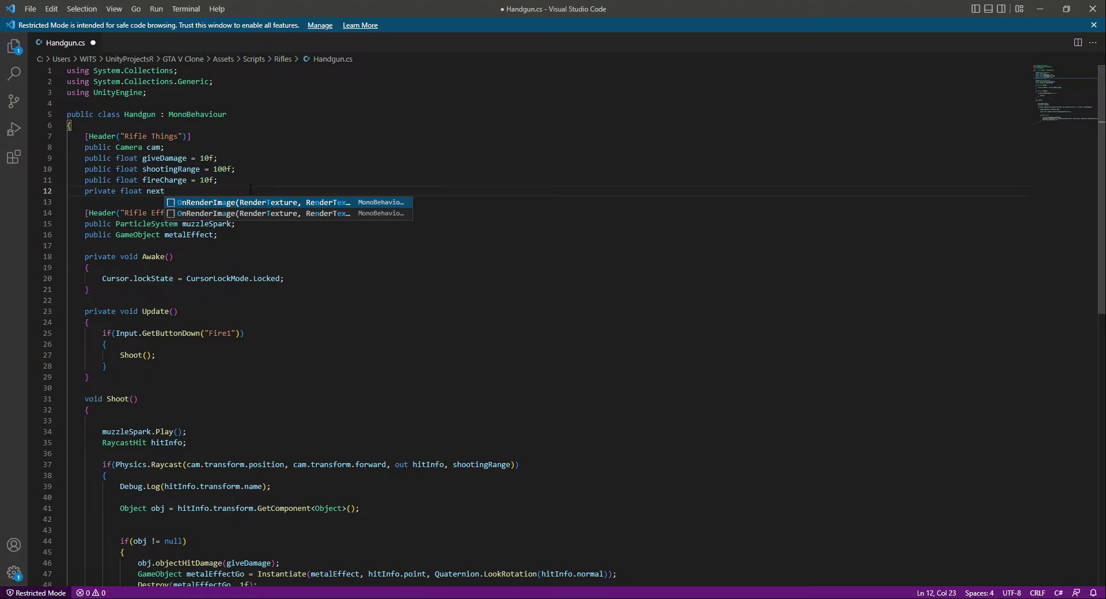
{"action": "type", "text": "Time"}
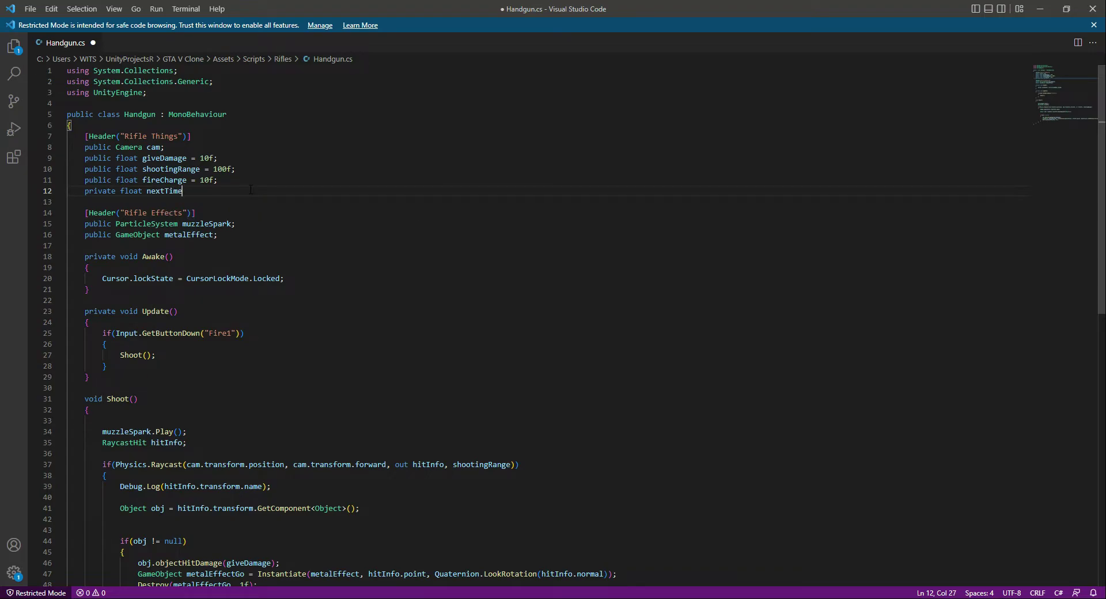
{"action": "type", "text": "ToShoot = "}
{"action": "type", "text": "0f;"}
- Extend the fire-button condition in Update with '&& Time.time >= nextTimeToShoot'
{"action": "key", "text": "ctrl+s"}
{"action": "scroll", "coordinate": [250, 190], "scroll_direction": "down", "scroll_amount": 5}
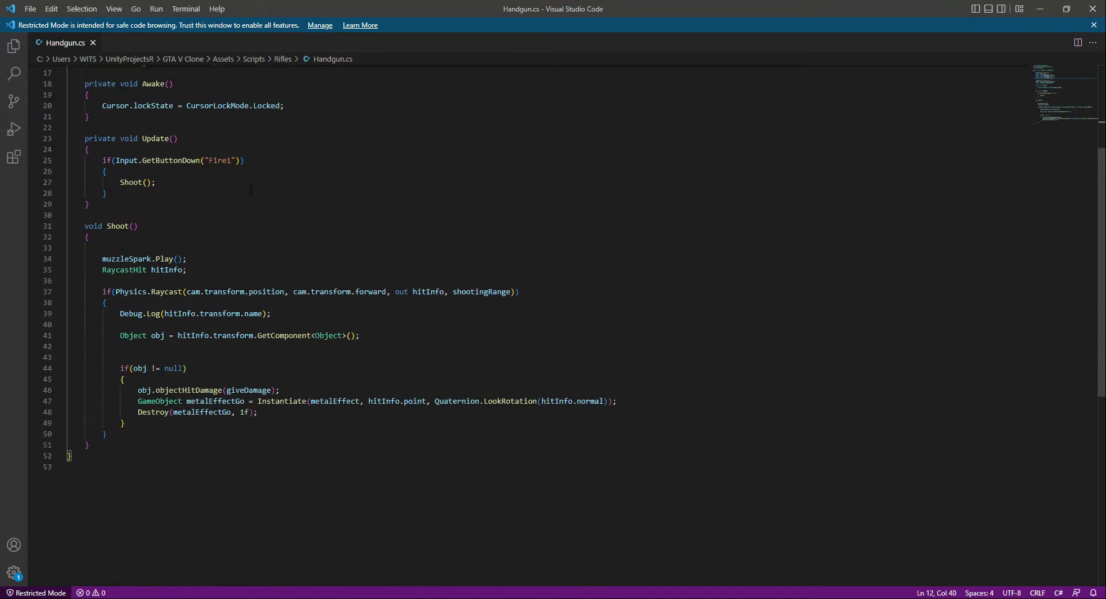
{"action": "left_click", "coordinate": [173, 160]}
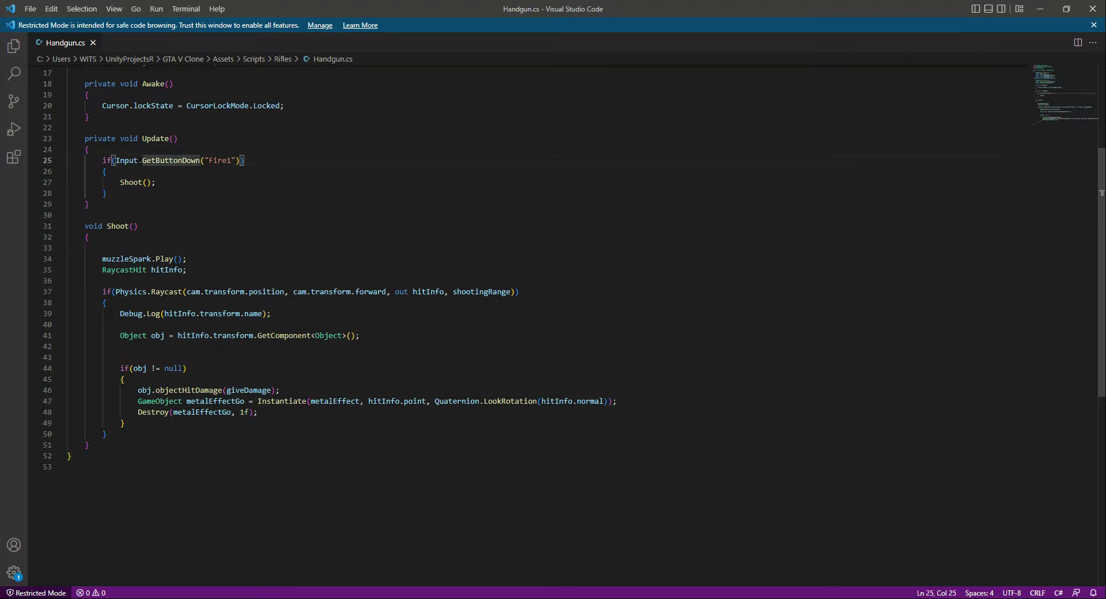
{"action": "left_click", "coordinate": [251, 161]}
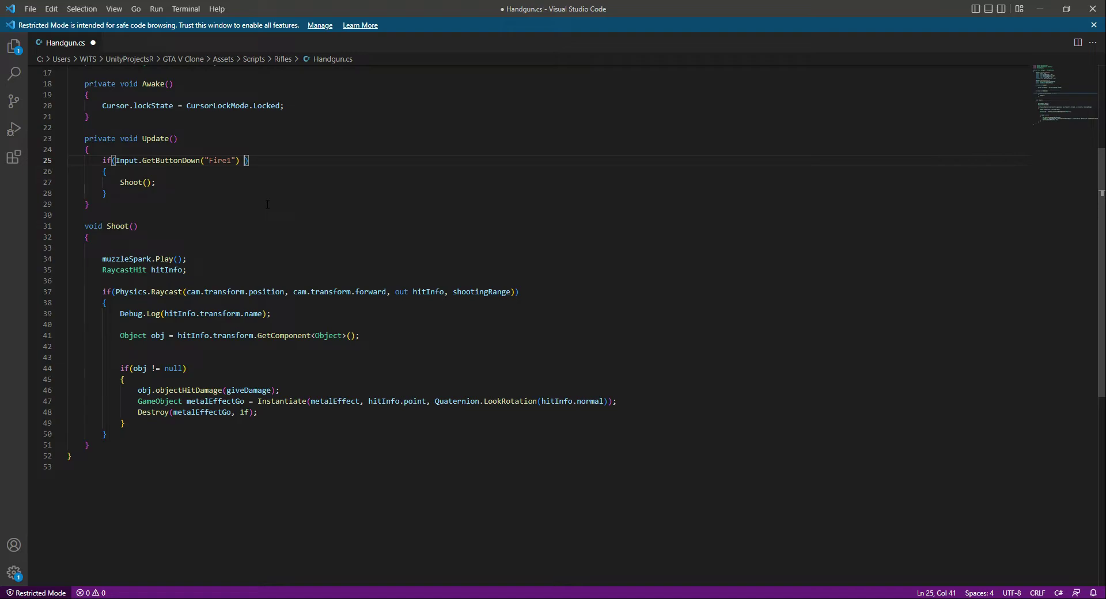
{"action": "type", "text": "&& "}
{"action": "type", "text": "Time.tim"}
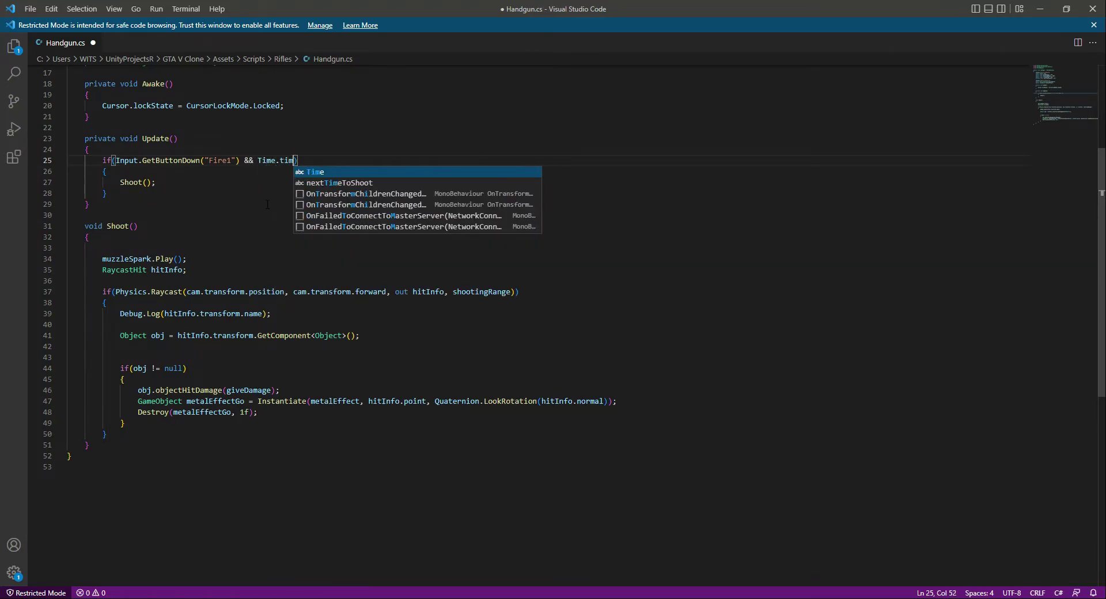
{"action": "type", "text": "e"}
{"action": "type", "text": " >= "}
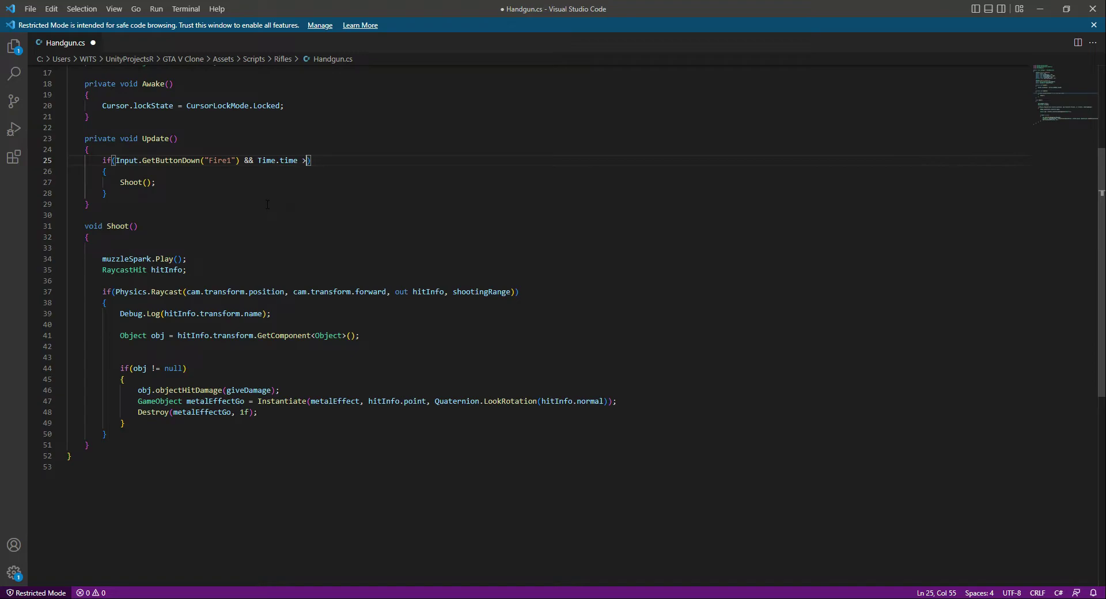
{"action": "type", "text": "ne"}
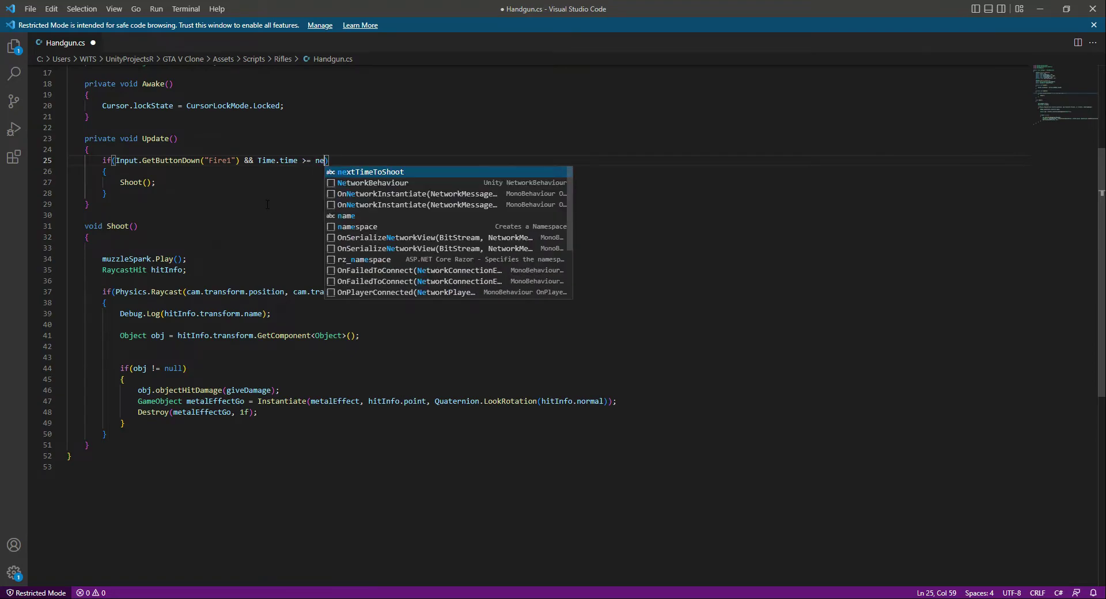
{"action": "type", "text": "xtTim"}
{"action": "key", "text": "Tab"}
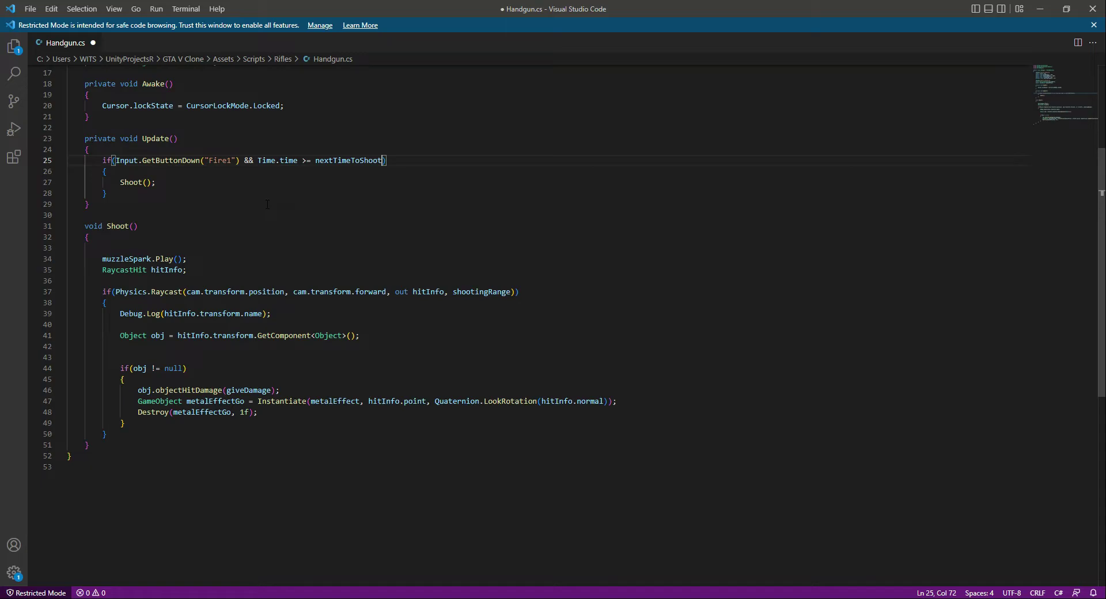
- Inside the if block, add 'nextTimeToShoot = Time.time + 1f/fireCharge' and save Handgun.cs
{"action": "key", "text": "Return"}
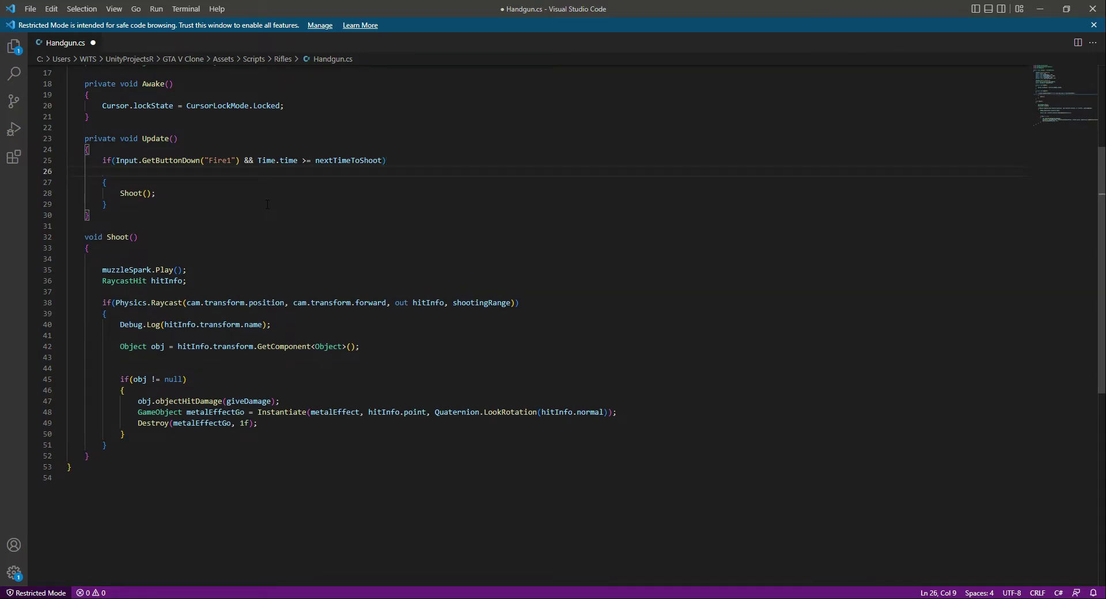
{"action": "key", "text": "Down"}
{"action": "key", "text": "alt+Up"}
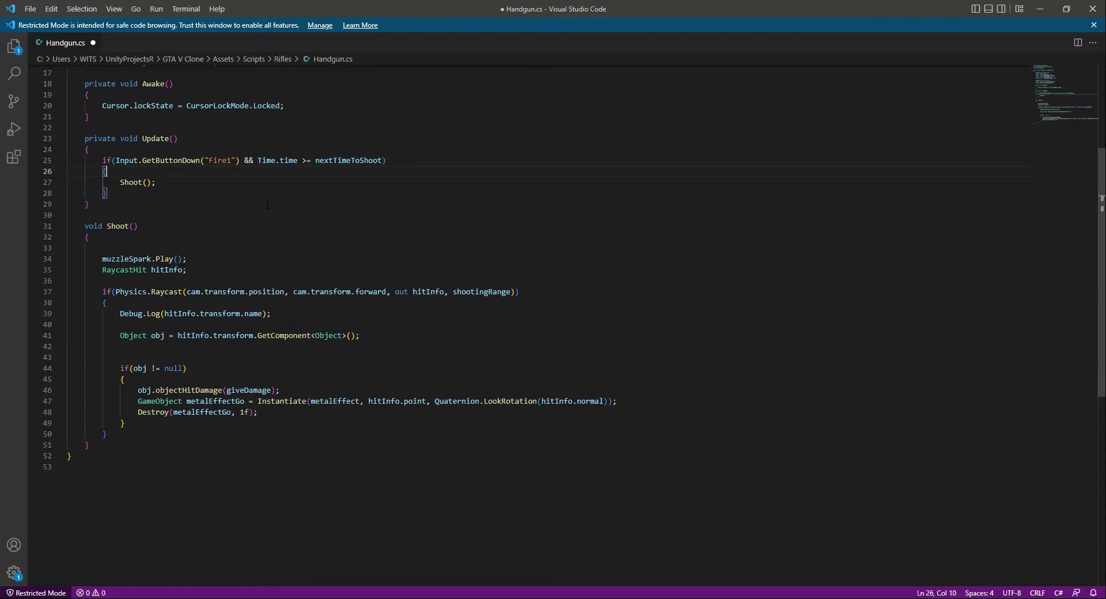
{"action": "key", "text": "Down"}
{"action": "type", "text": "ne"}
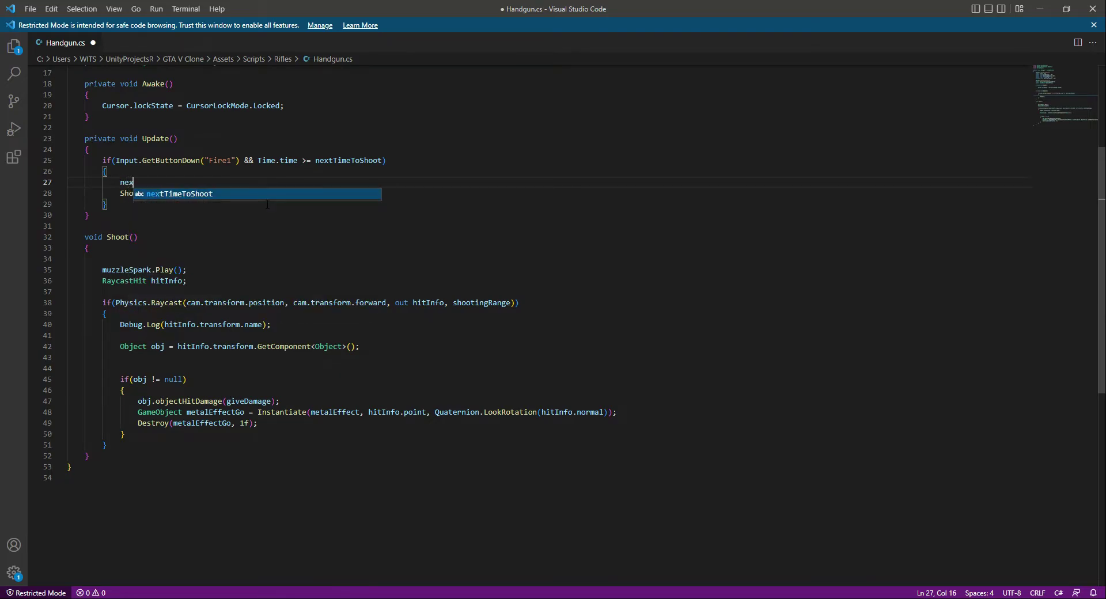
{"action": "type", "text": "x"}
{"action": "key", "text": "Tab"}
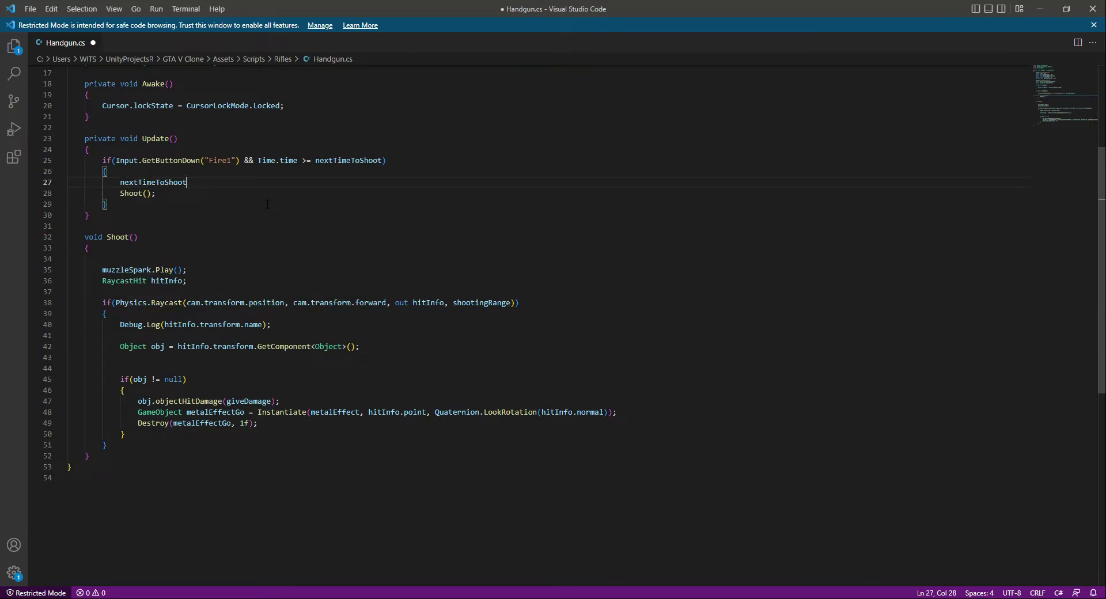
{"action": "type", "text": "= Time"}
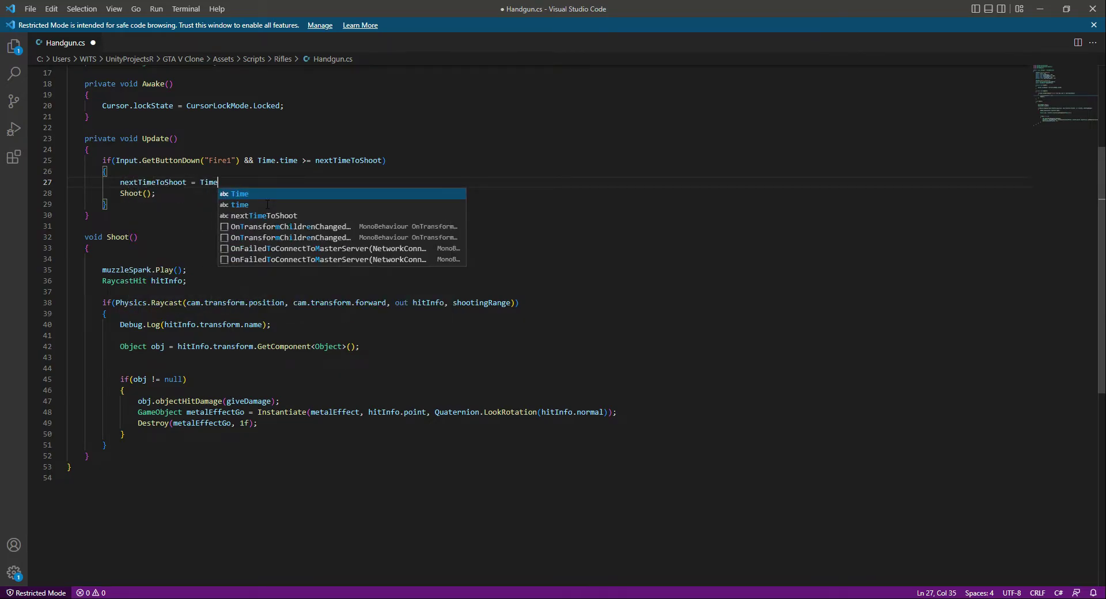
{"action": "type", "text": ".time"}
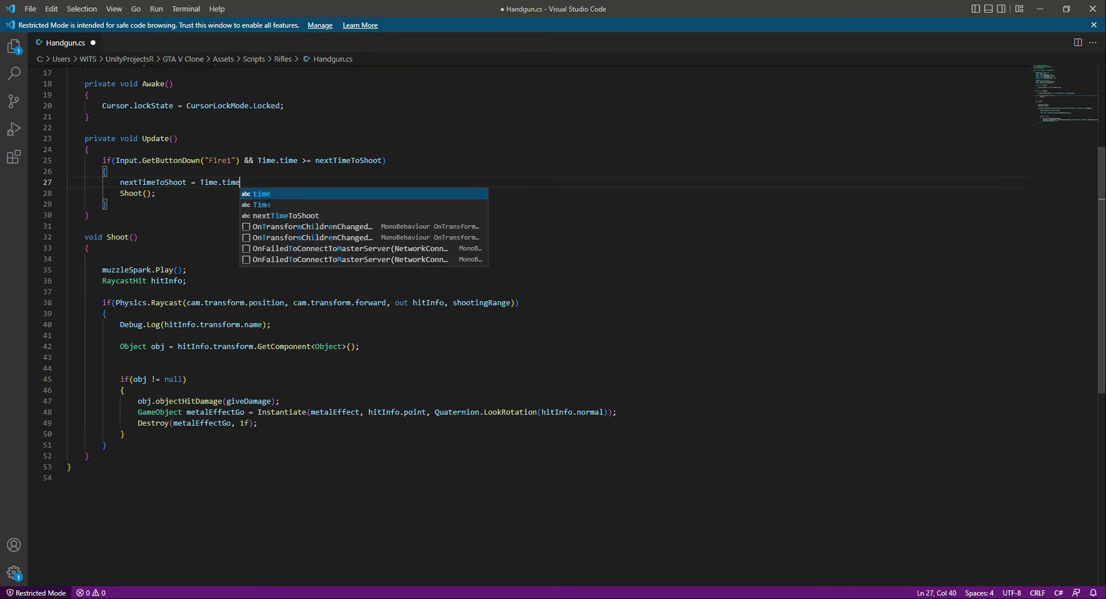
{"action": "type", "text": " + "}
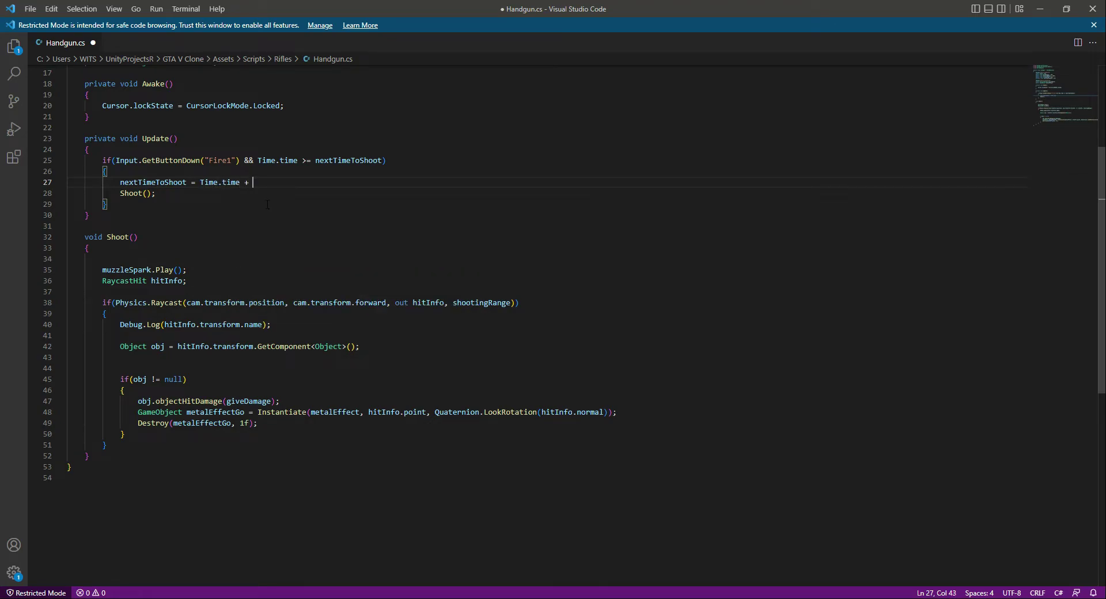
{"action": "type", "text": "1f"}
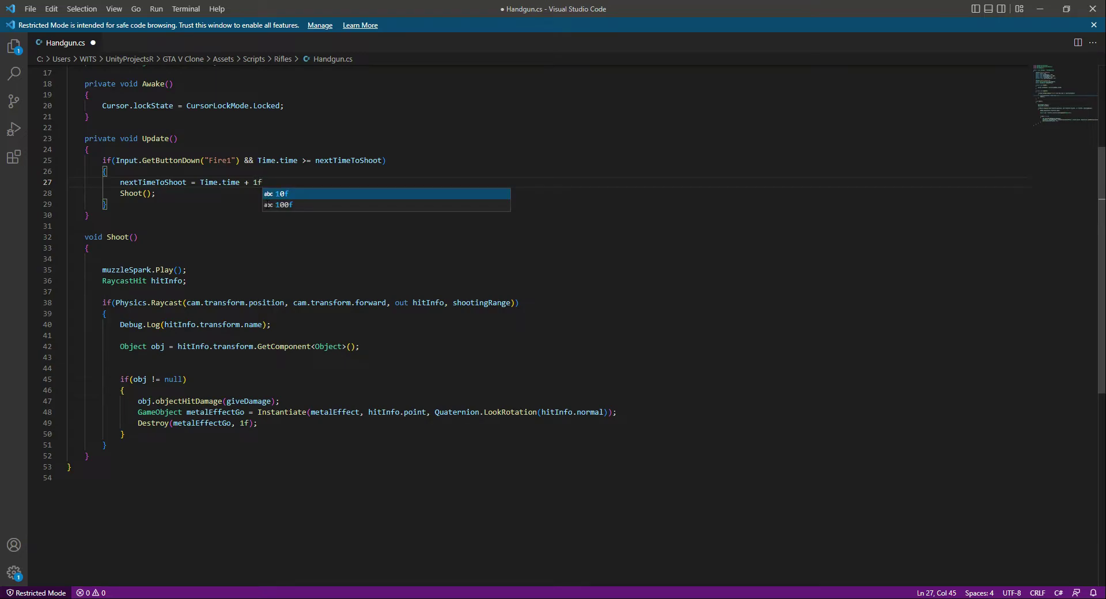
{"action": "key", "text": "Escape"}
{"action": "type", "text": "/"}
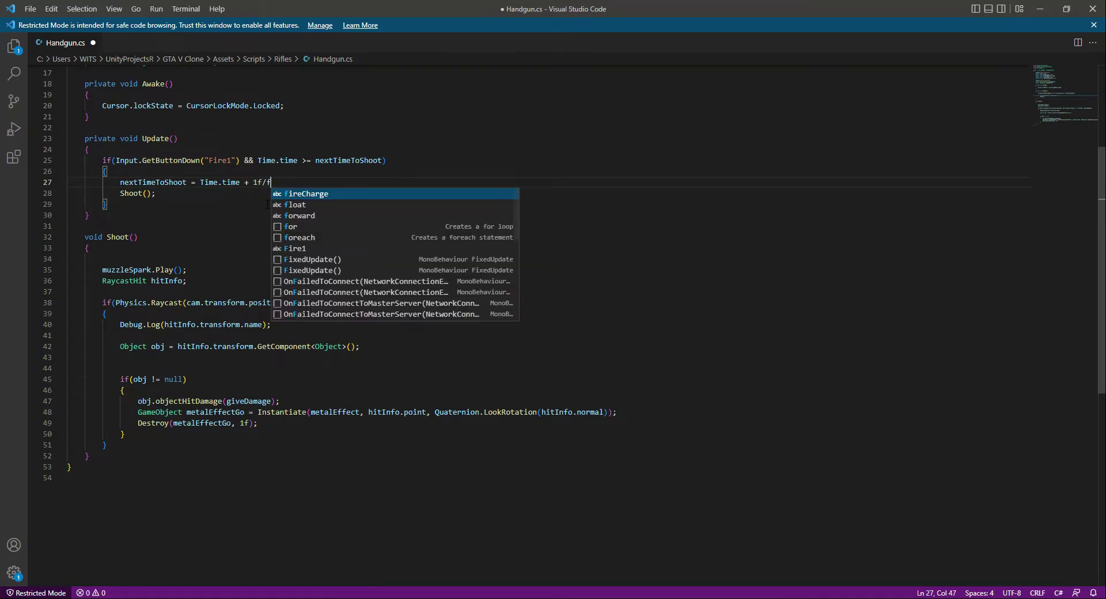
{"action": "type", "text": "fireCharge;"}
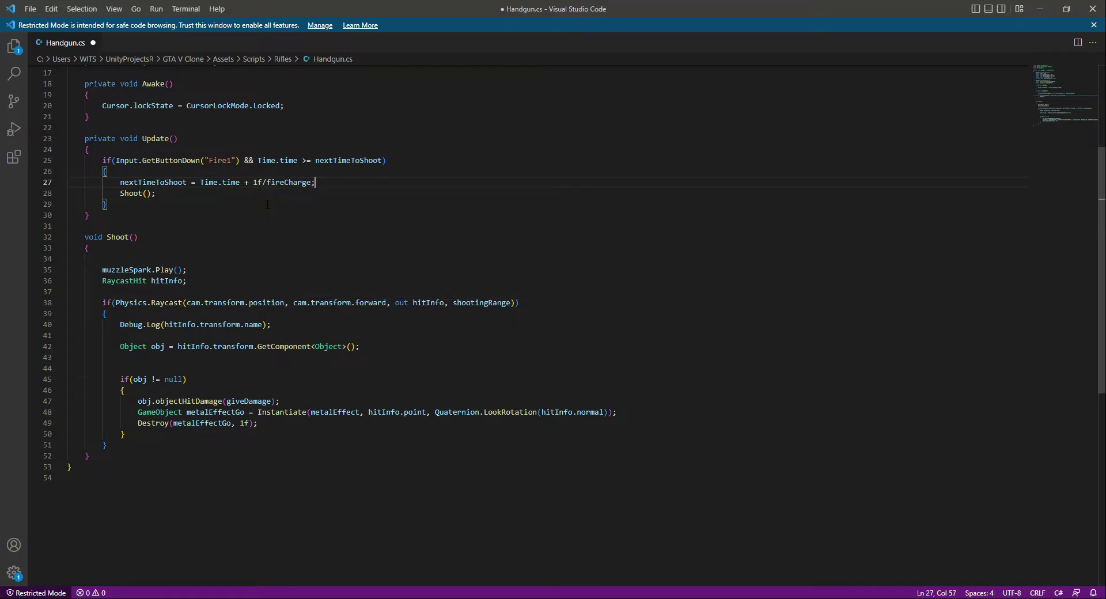
{"action": "key", "text": "ctrl+s"}
- Change GetButtonDown to GetButton on line 25, then return to the Unity editor
{"action": "left_click", "coordinate": [200, 160]}
{"action": "key", "text": "BackSpace"}
{"action": "key", "text": "BackSpace"}
{"action": "key", "text": "BackSpace"}
{"action": "key", "text": "BackSpace"}
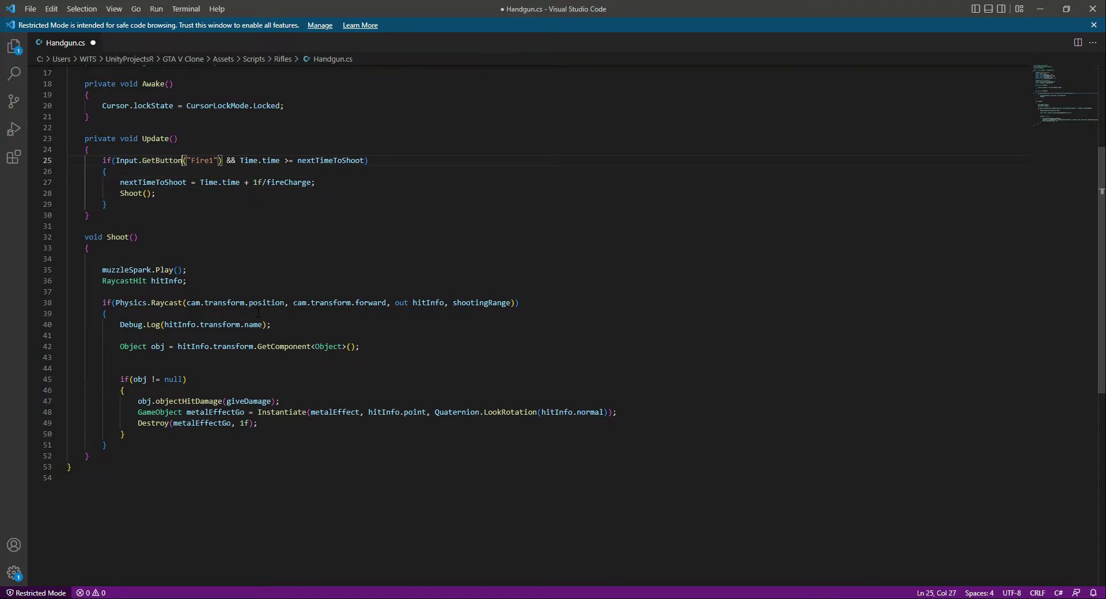
{"action": "double_click", "coordinate": [148, 160]}
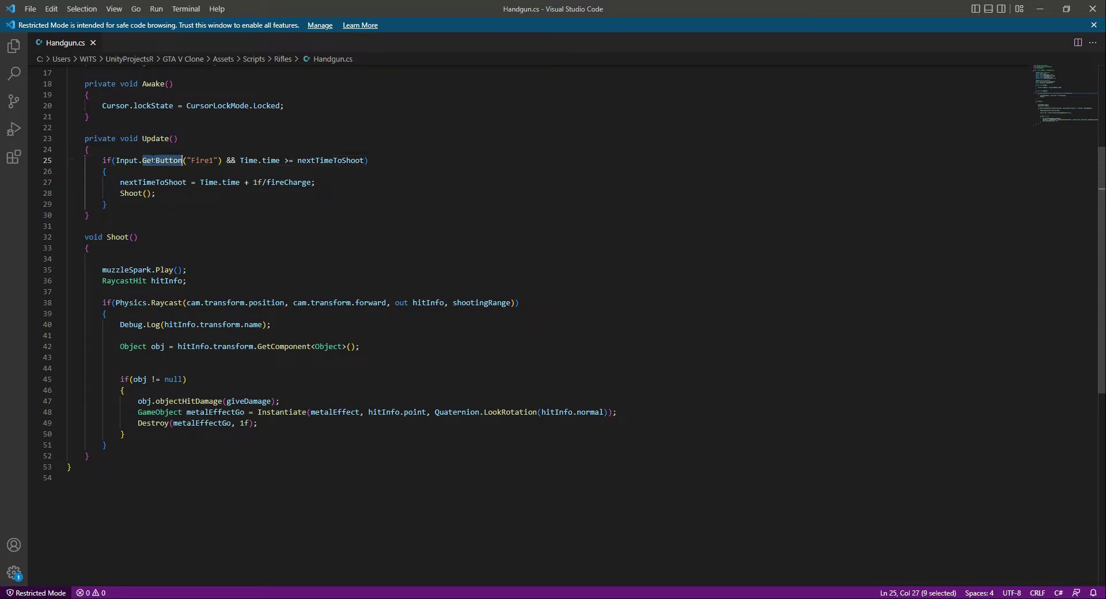
{"action": "left_click", "coordinate": [417, 168]}
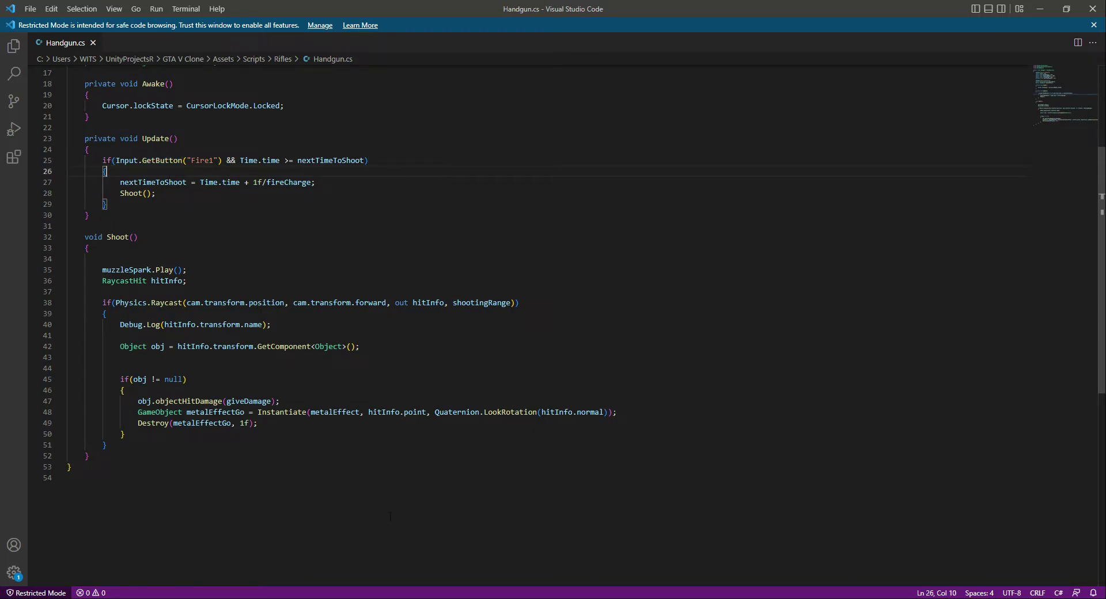
{"action": "left_click", "coordinate": [409, 597]}
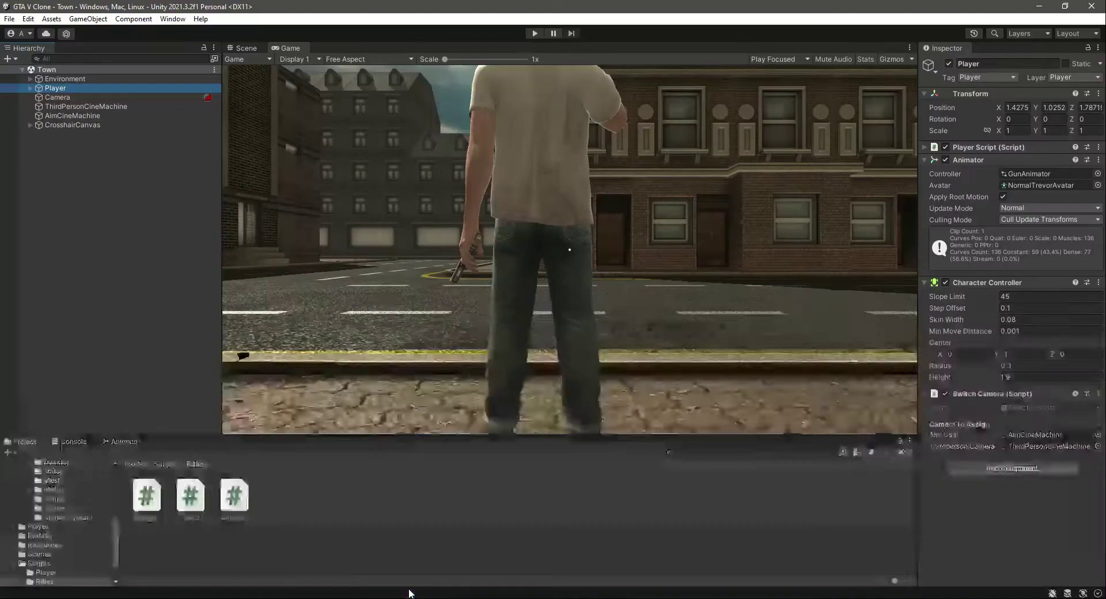
- Select HandGun under Player's RifleHolder, confirm Fire Charge is 10, and enter Play mode
{"action": "left_click", "coordinate": [29, 88]}
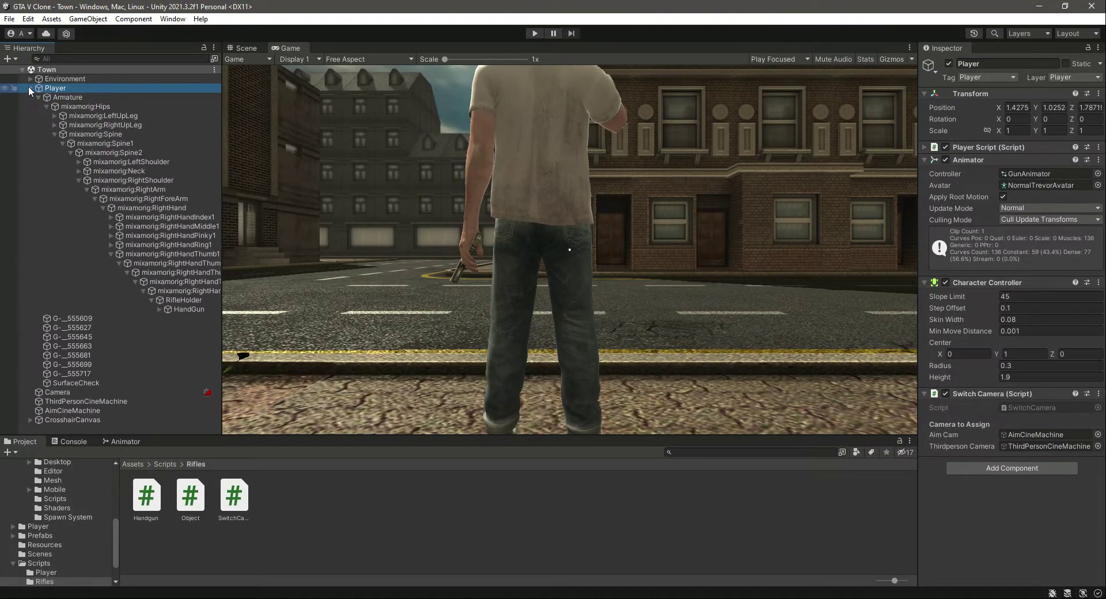
{"action": "left_click", "coordinate": [199, 306]}
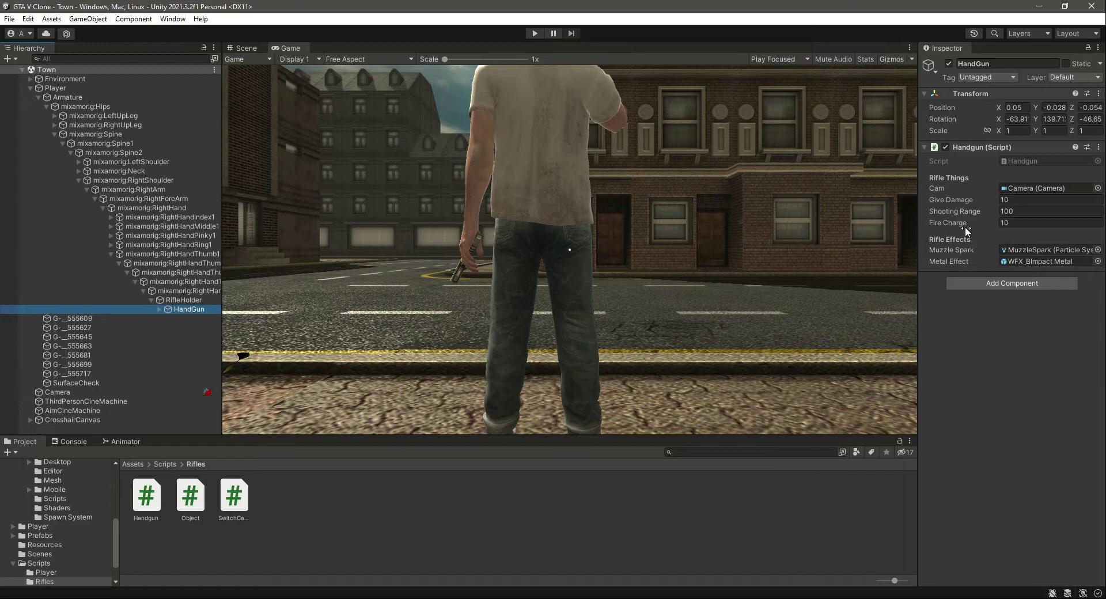
{"action": "left_click", "coordinate": [1011, 223]}
{"action": "left_click", "coordinate": [786, 177]}
{"action": "left_click", "coordinate": [533, 33]}
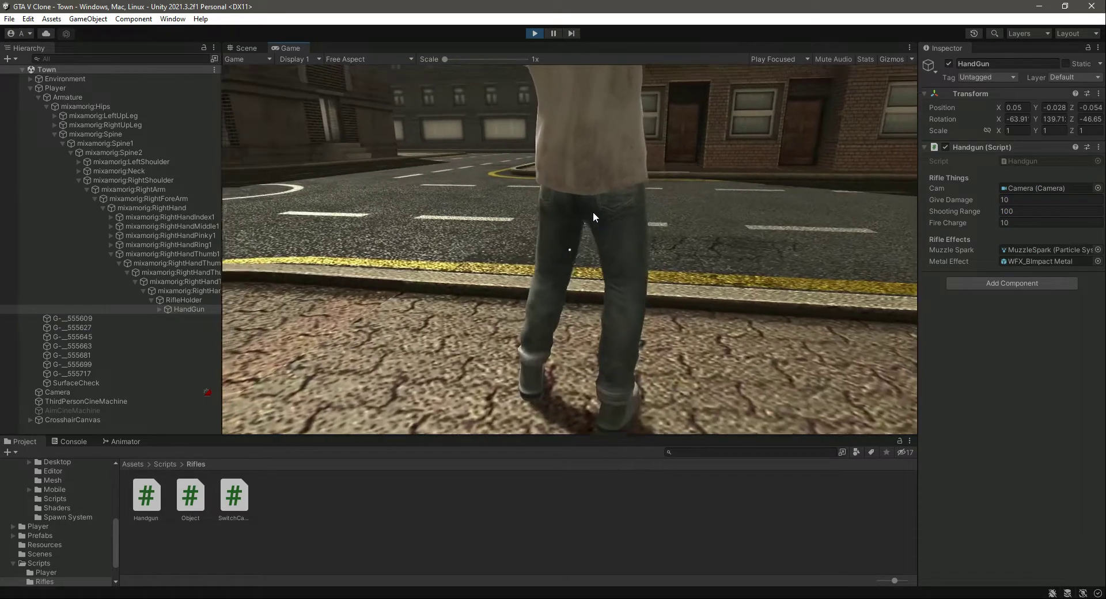
- Aim and fire the pistol at the road with the Console showing hit logs
{"action": "right_click", "coordinate": [592, 210]}
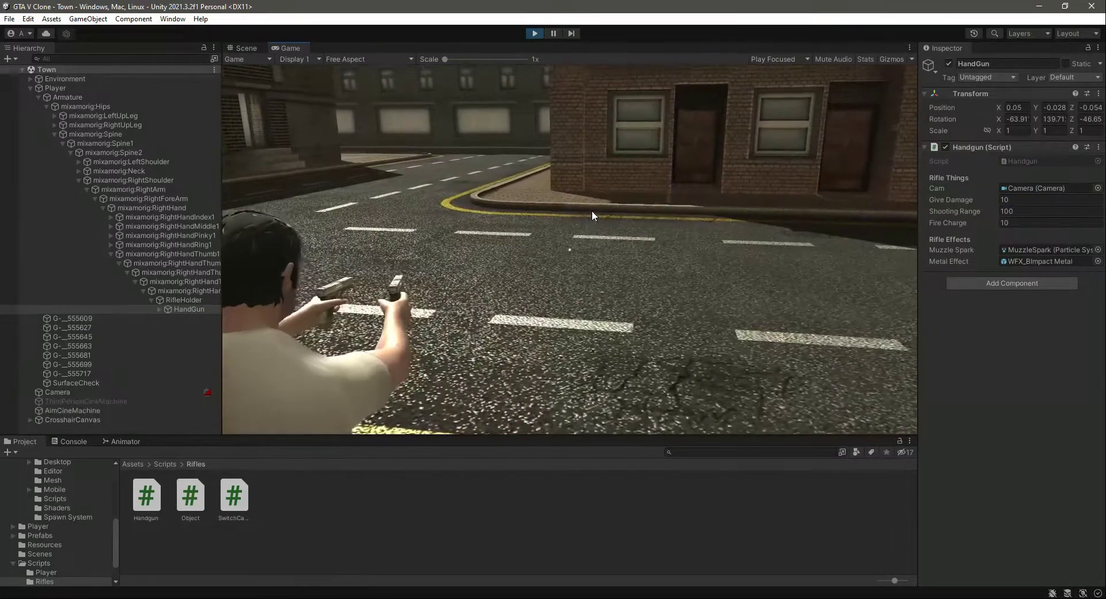
{"action": "left_click", "coordinate": [592, 211]}
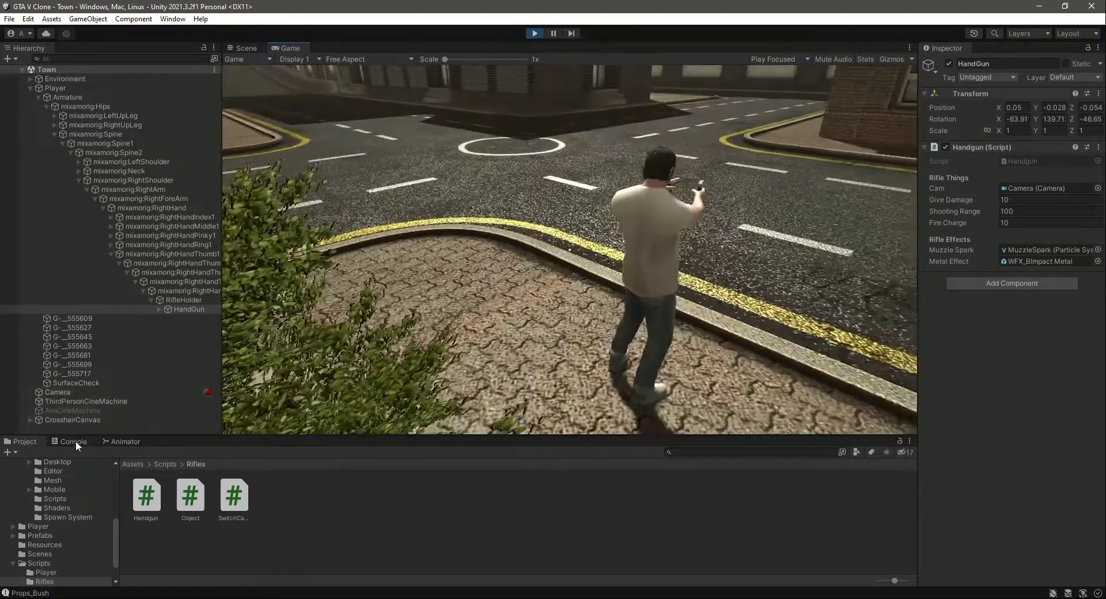
{"action": "left_click", "coordinate": [75, 440]}
{"action": "right_click", "coordinate": [703, 231]}
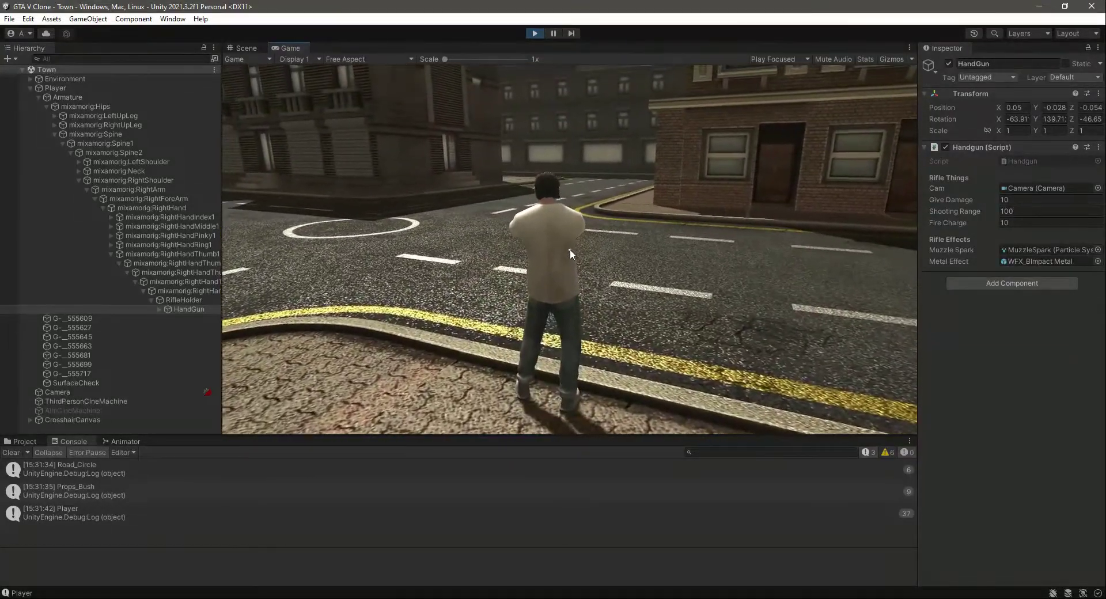
{"action": "right_click", "coordinate": [570, 254]}
{"action": "left_click", "coordinate": [570, 253]}
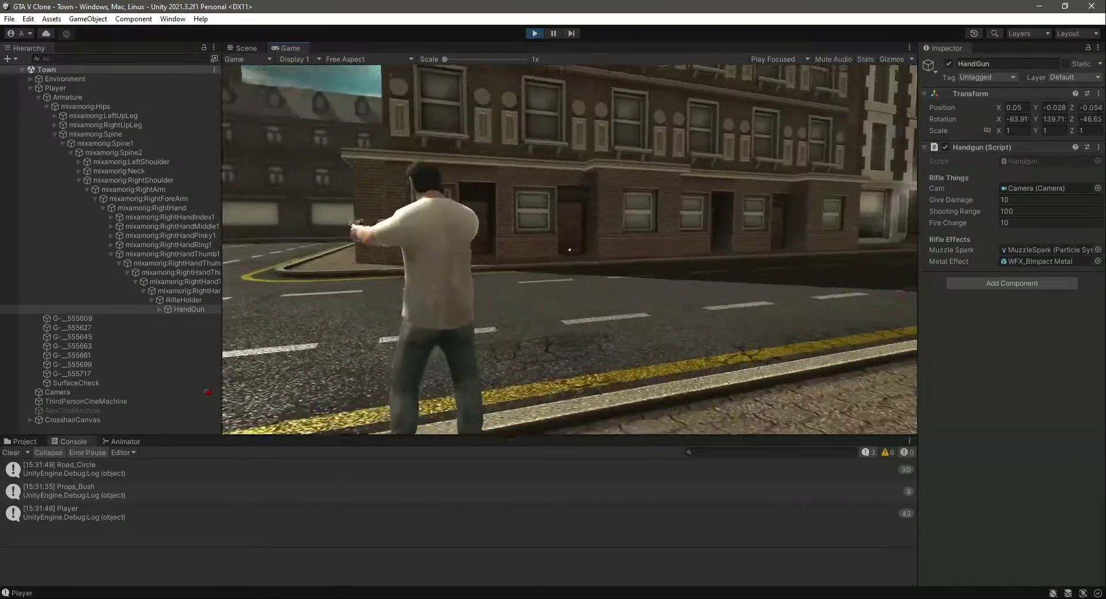
- Set Fire Charge to 500 and hold fire for rapid continuous shooting
{"action": "left_click", "coordinate": [1019, 223]}
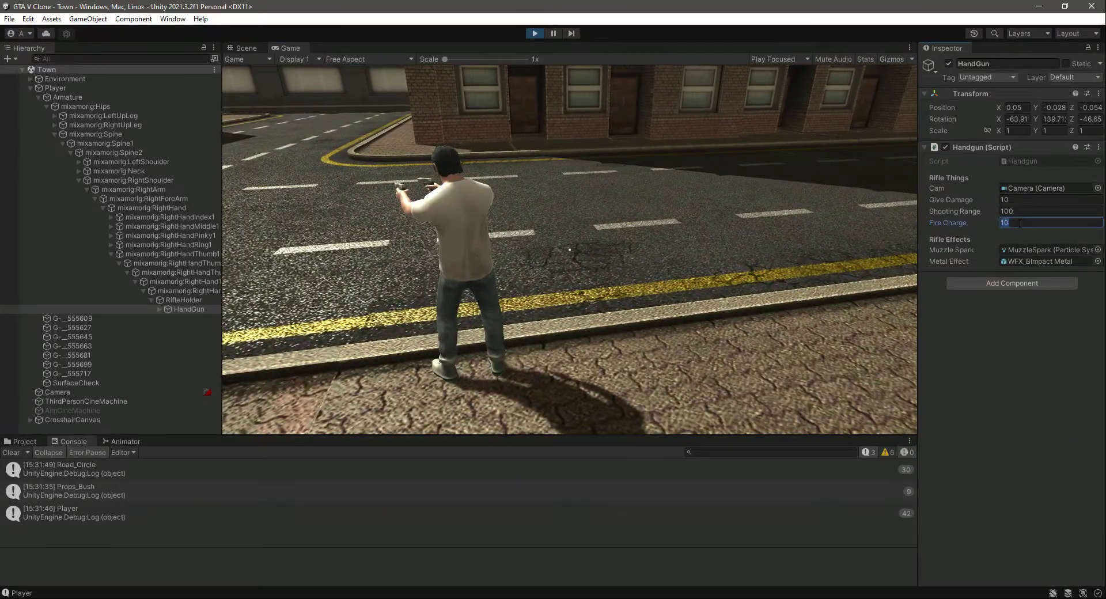
{"action": "type", "text": "500"}
{"action": "key", "text": "Return"}
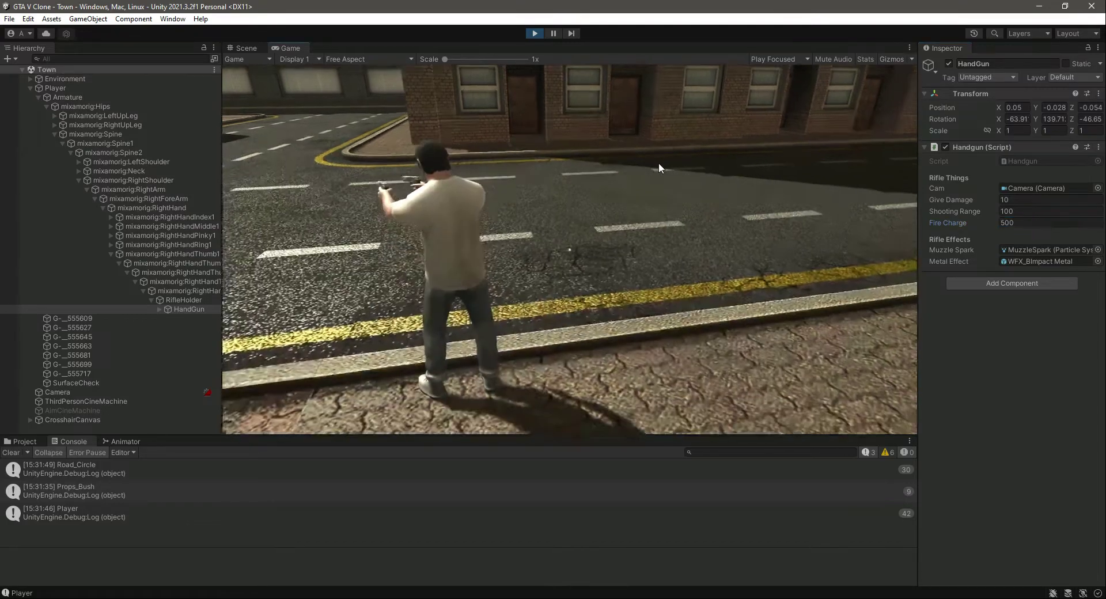
{"action": "right_click_drag", "start_coordinate": [658, 162], "coordinate": [570, 253]}
{"action": "left_click", "coordinate": [659, 162]}
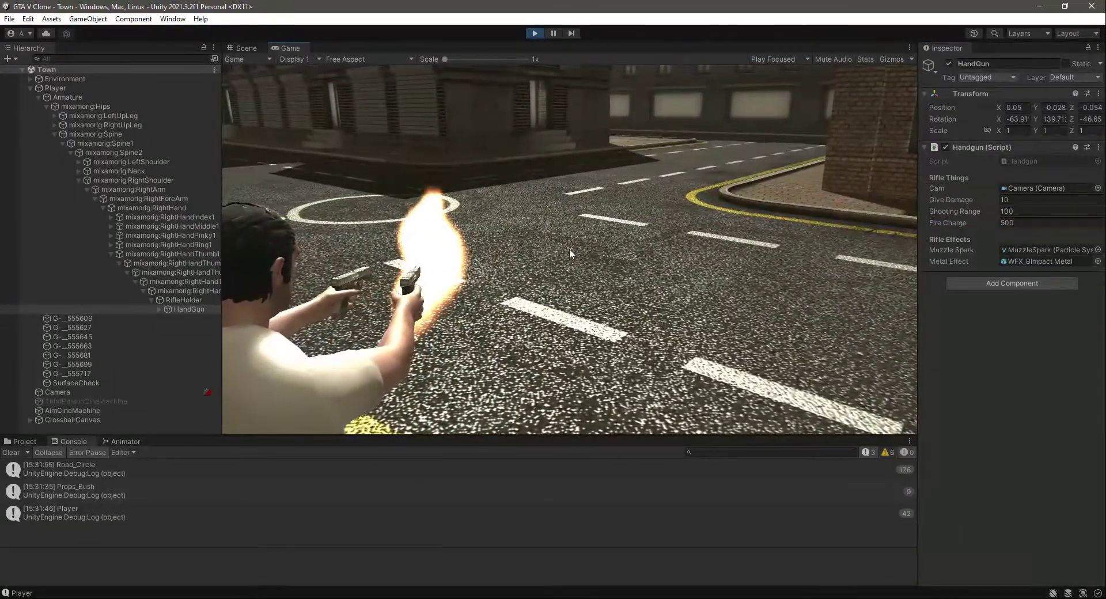
{"action": "left_click_drag", "start_coordinate": [570, 254], "coordinate": [570, 254]}
{"action": "right_click_drag", "start_coordinate": [569, 253], "coordinate": [569, 253]}
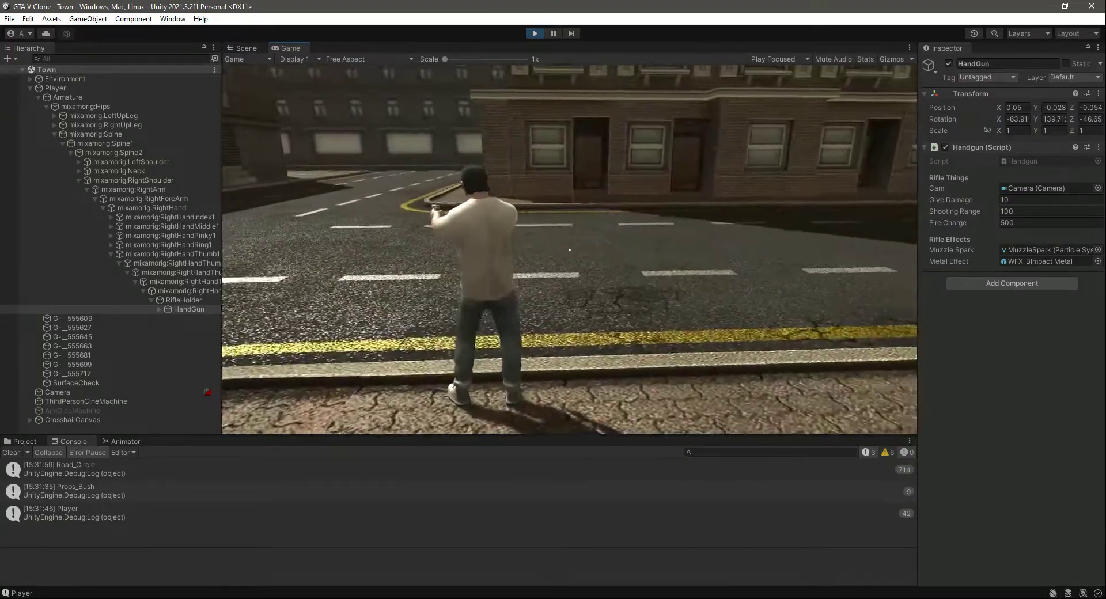
{"action": "left_click", "coordinate": [1048, 223]}
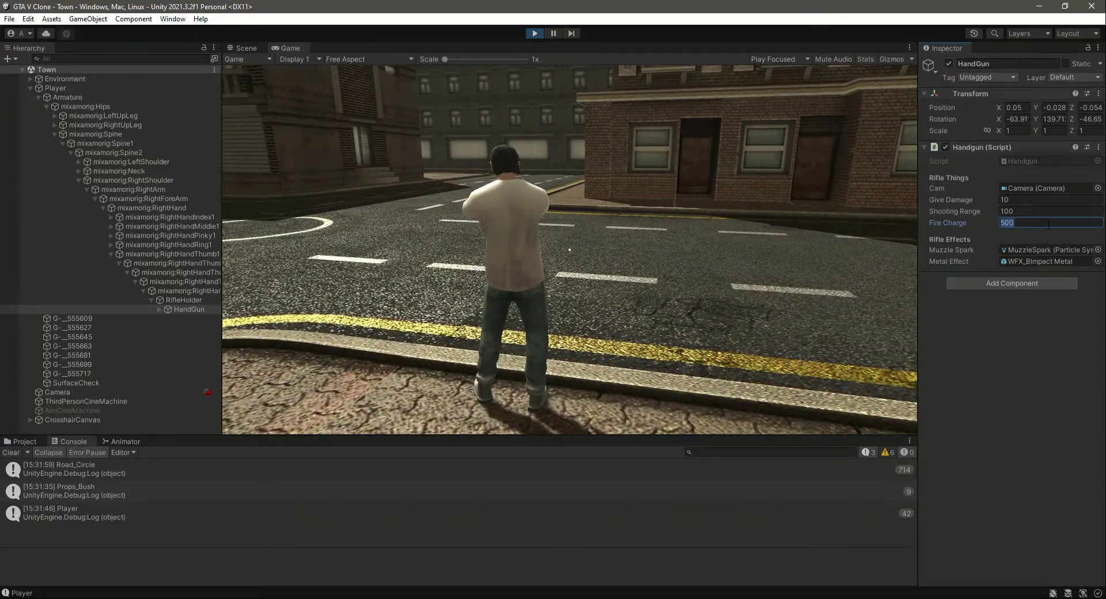
- Set Fire Charge to 1, then aim and fire repeatedly to confirm about one shot per second
{"action": "type", "text": "1"}
{"action": "key", "text": "Return"}
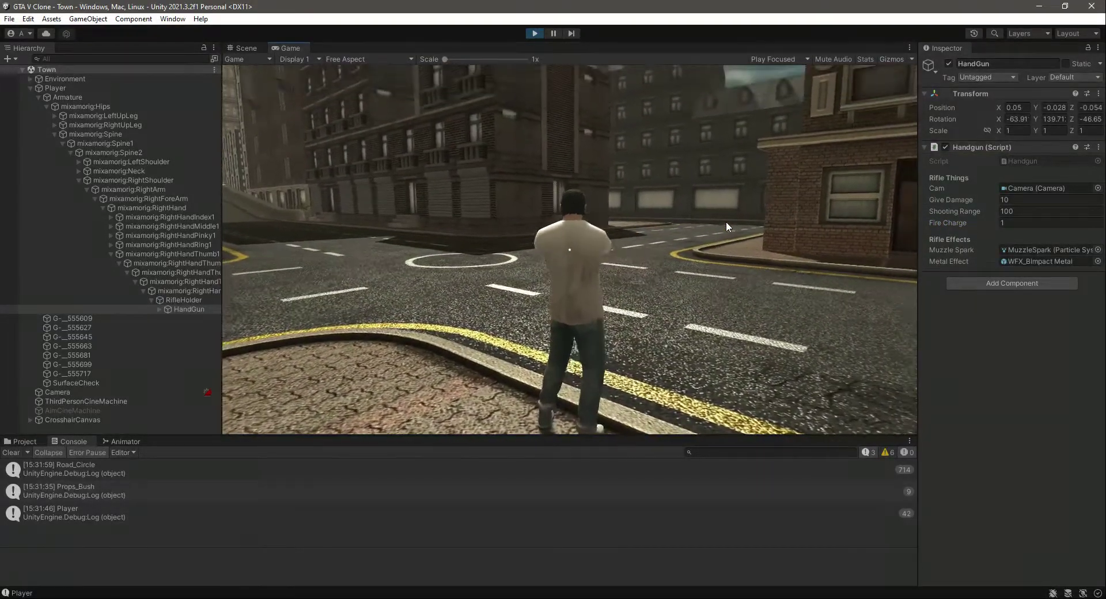
{"action": "right_click", "coordinate": [725, 221]}
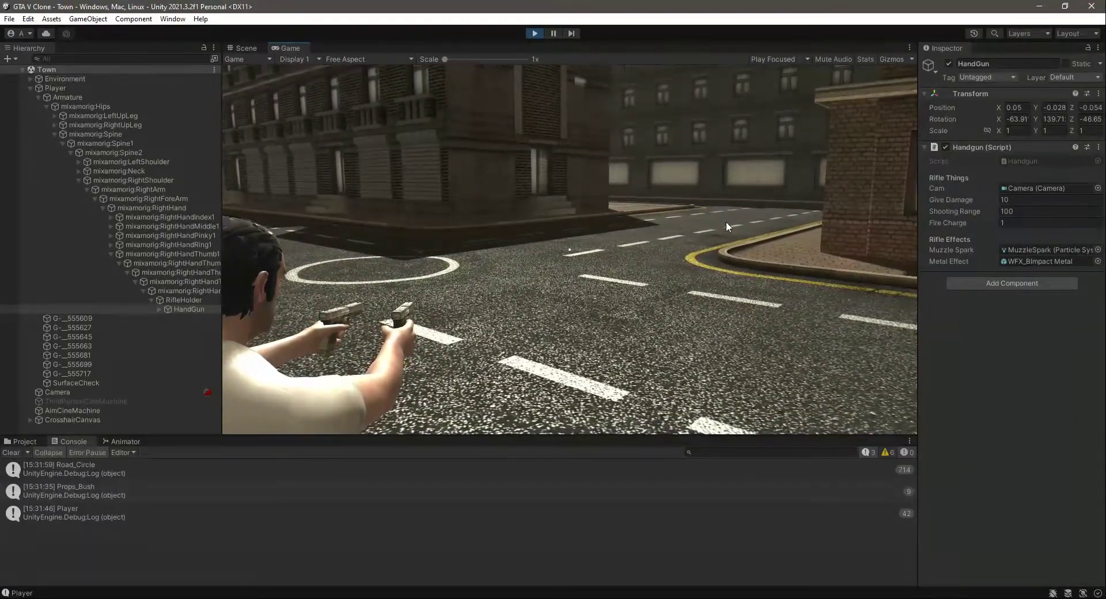
{"action": "left_click", "coordinate": [726, 221]}
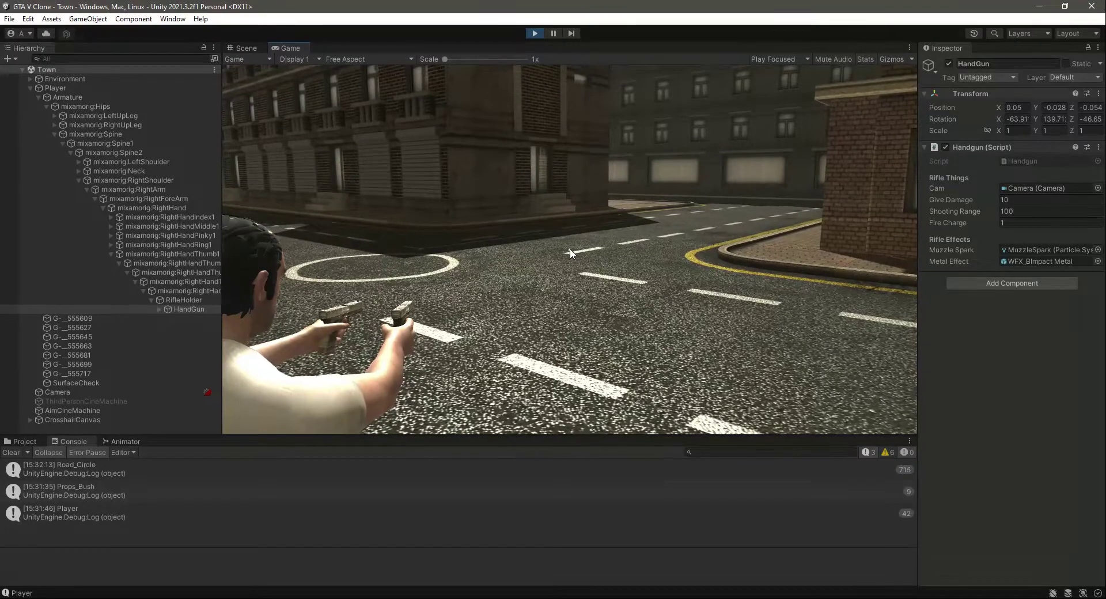
{"action": "left_click", "coordinate": [570, 253]}
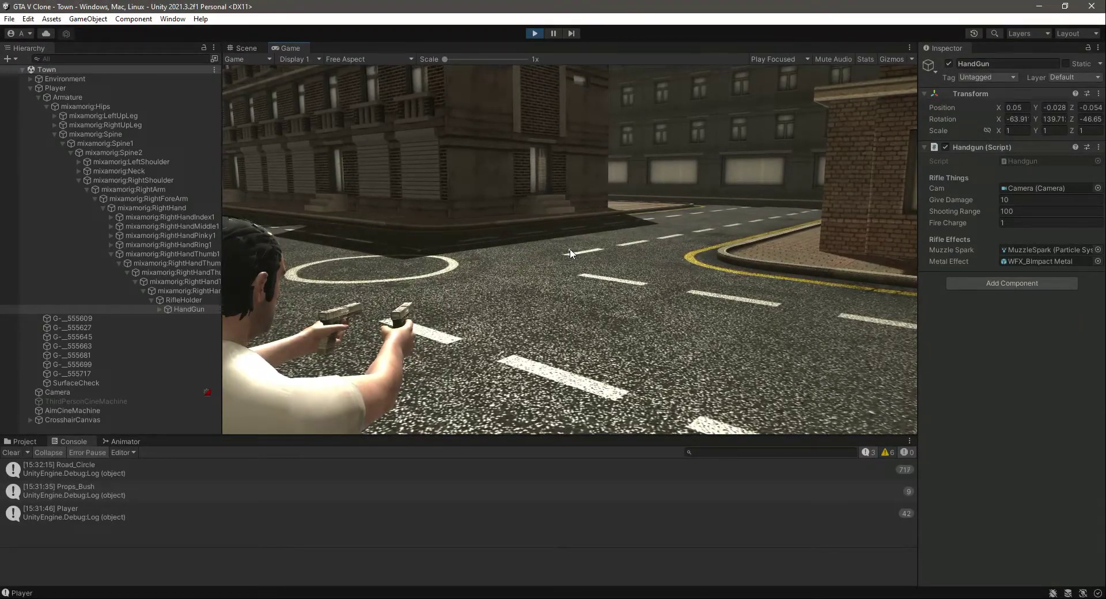
{"action": "left_click", "coordinate": [570, 254]}
{"action": "left_click", "coordinate": [570, 253]}
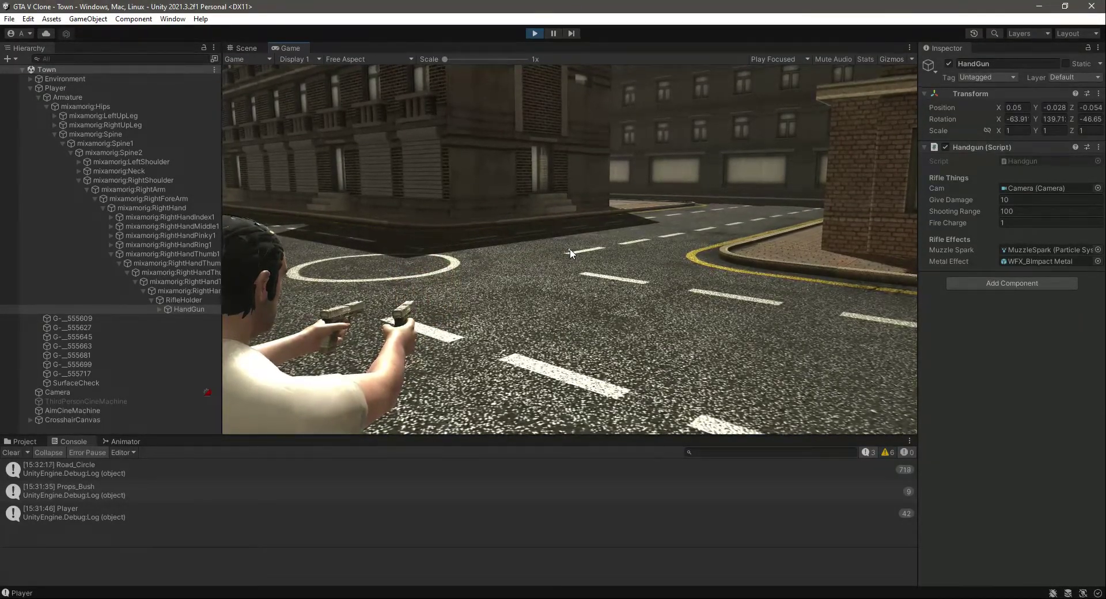
{"action": "left_click", "coordinate": [570, 254]}
{"action": "left_click", "coordinate": [570, 253]}
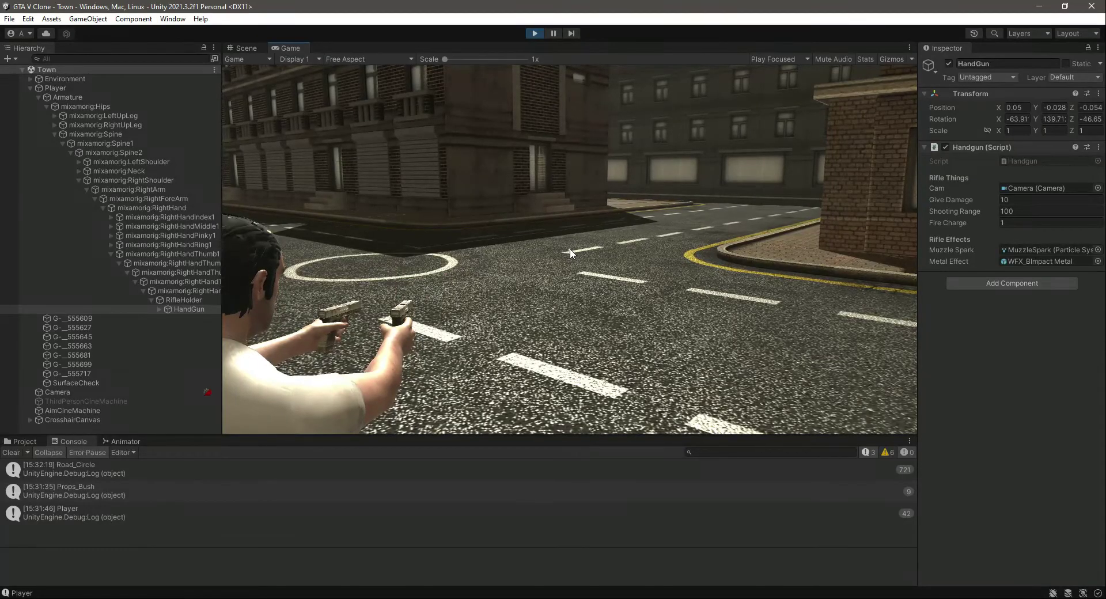
{"action": "left_click", "coordinate": [570, 254]}
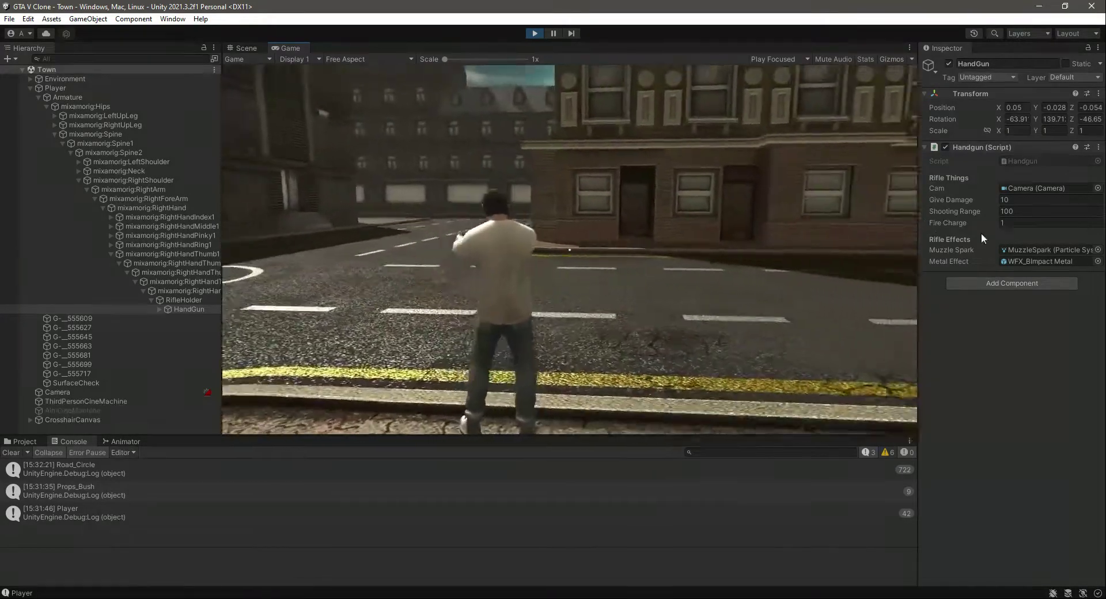
{"action": "type", "text": "2"}
- Aim and fire several shots at the road to judge the Fire Charge 2 rate
{"action": "right_click", "coordinate": [699, 258]}
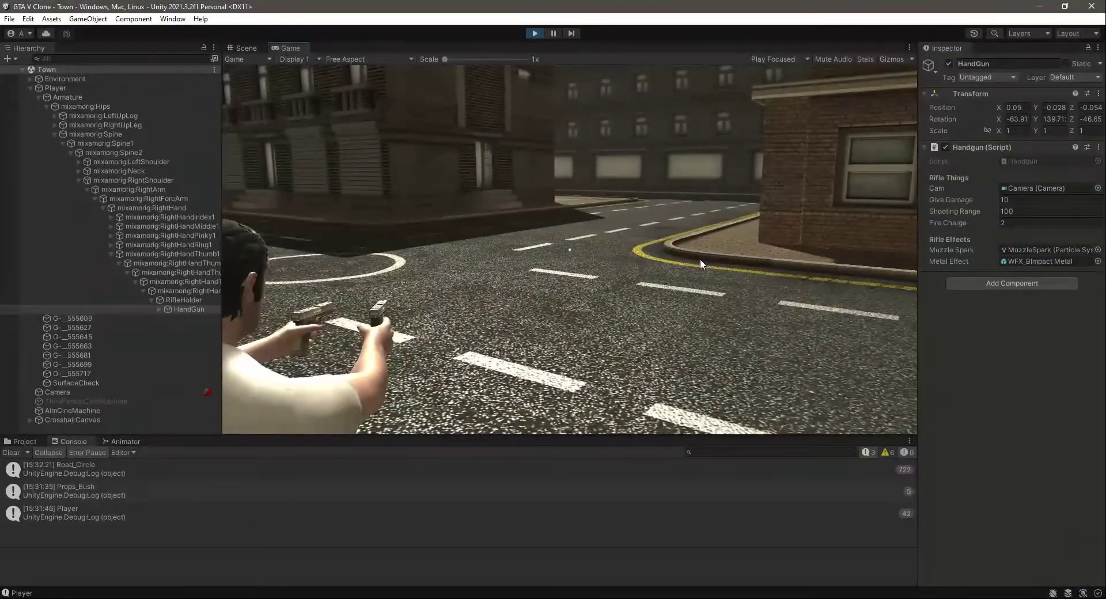
{"action": "left_click", "coordinate": [568, 254]}
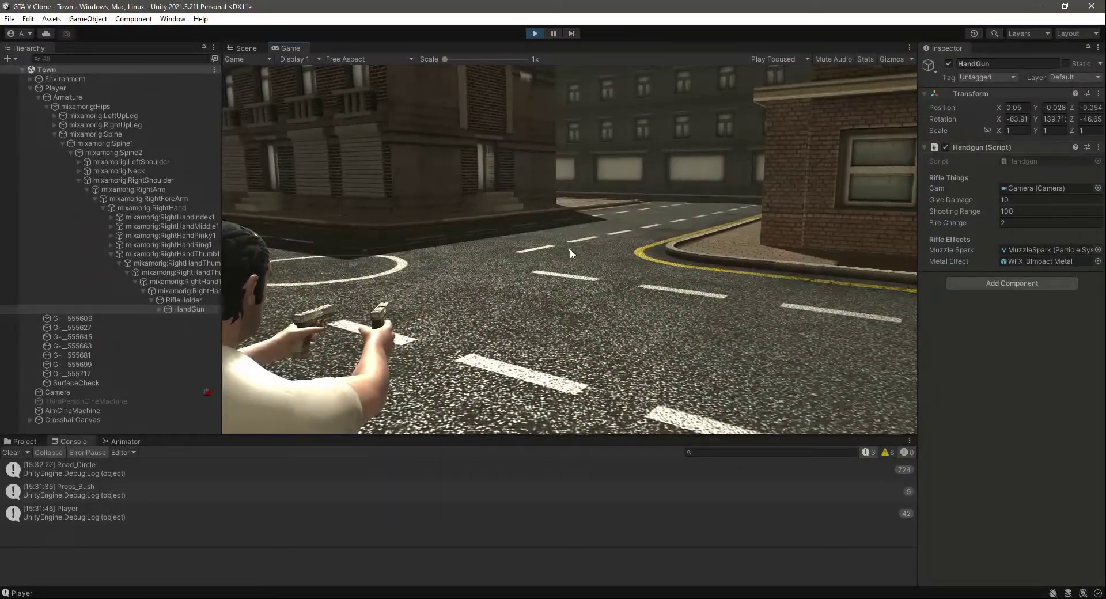
{"action": "left_click", "coordinate": [569, 253]}
{"action": "left_click", "coordinate": [570, 253]}
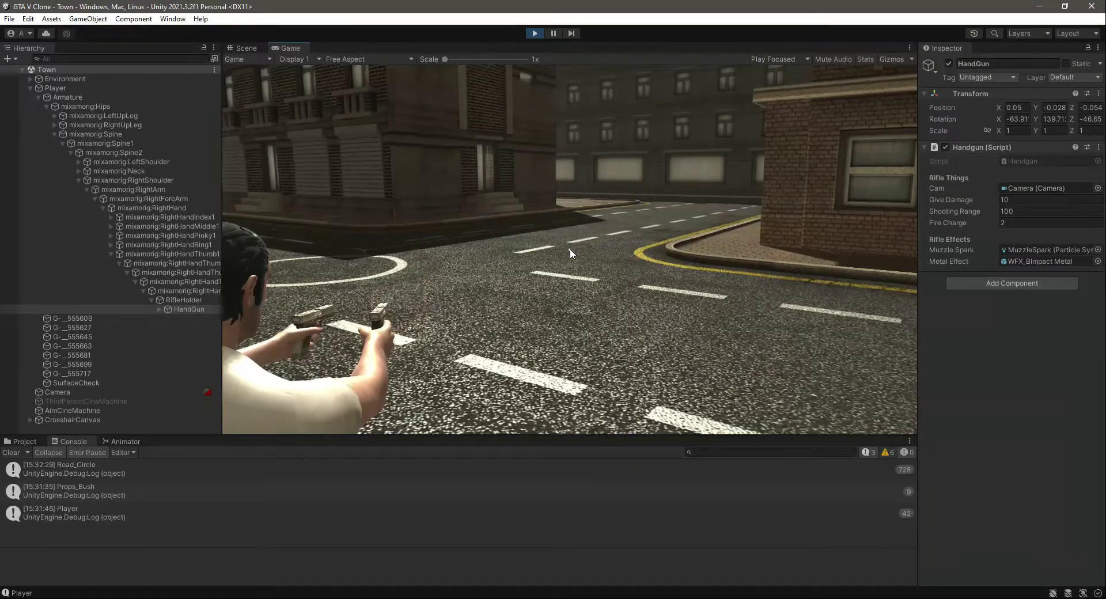
{"action": "left_click", "coordinate": [570, 253]}
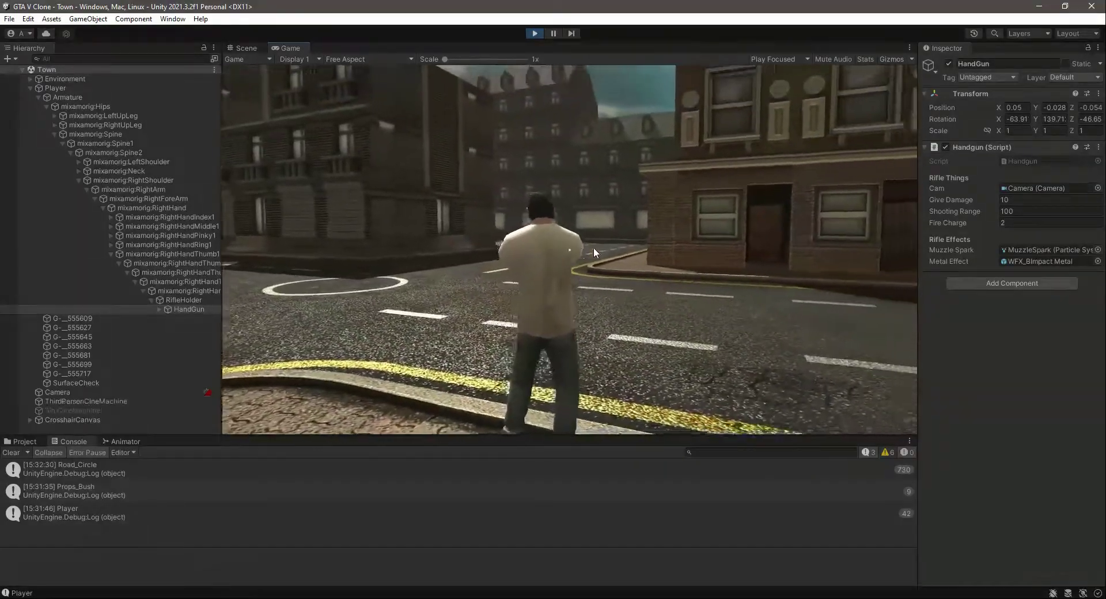
- Set Fire Charge to 5 and fire repeatedly to compare the faster rate
{"action": "left_click", "coordinate": [1059, 222]}
{"action": "type", "text": "5"}
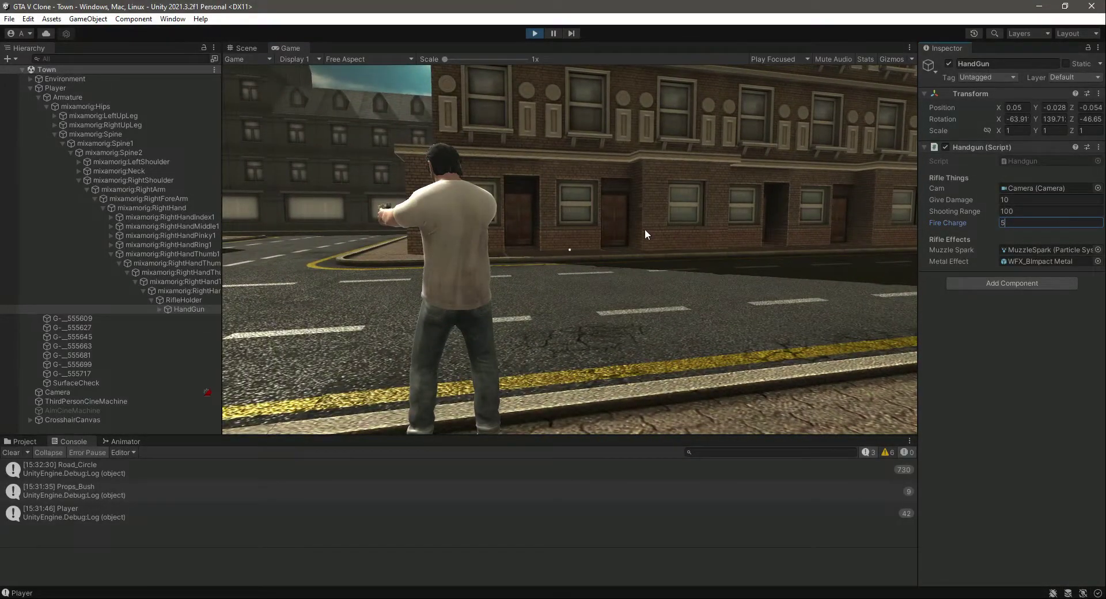
{"action": "left_click", "coordinate": [644, 229]}
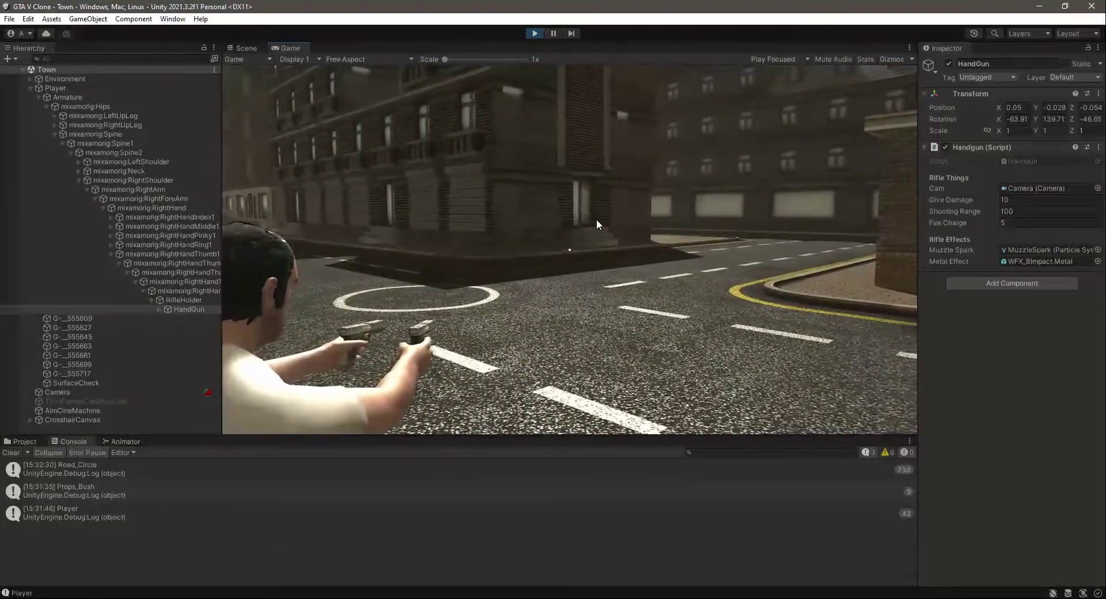
{"action": "left_click", "coordinate": [569, 249]}
{"action": "left_click", "coordinate": [570, 253]}
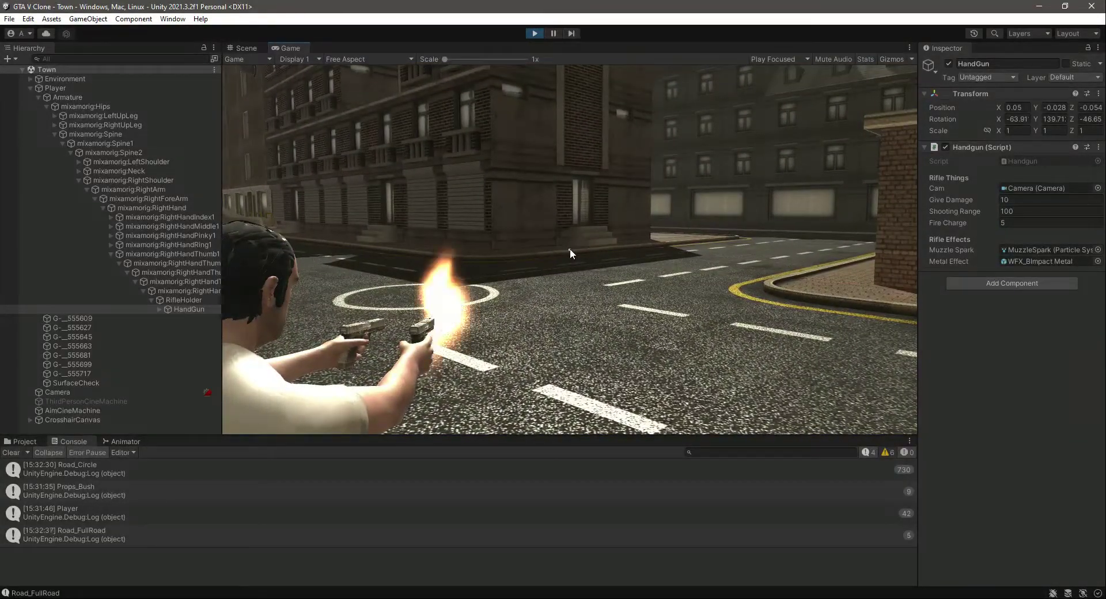
{"action": "left_click", "coordinate": [570, 253]}
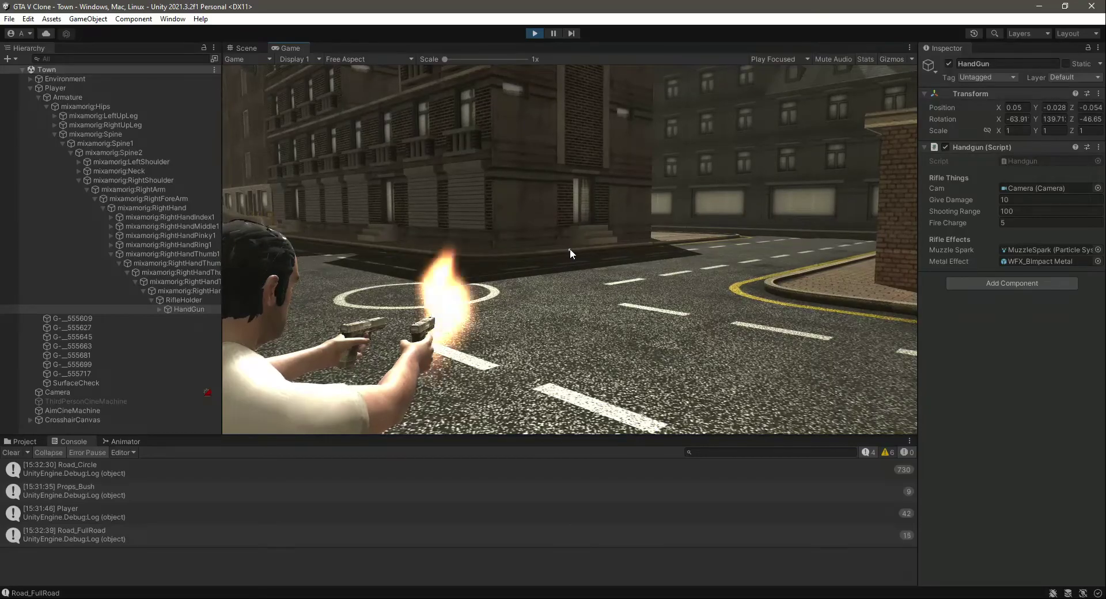
{"action": "left_click", "coordinate": [570, 253]}
{"action": "left_click", "coordinate": [570, 253]}
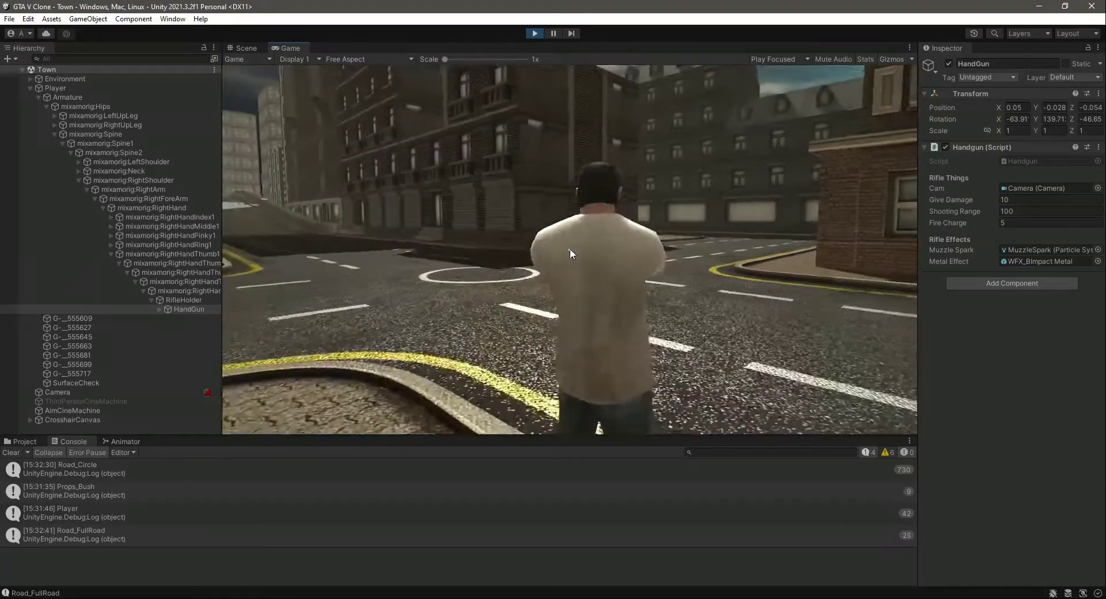
- Set Fire Charge back to 10, then aim and fire three test shots
{"action": "left_click", "coordinate": [1058, 223]}
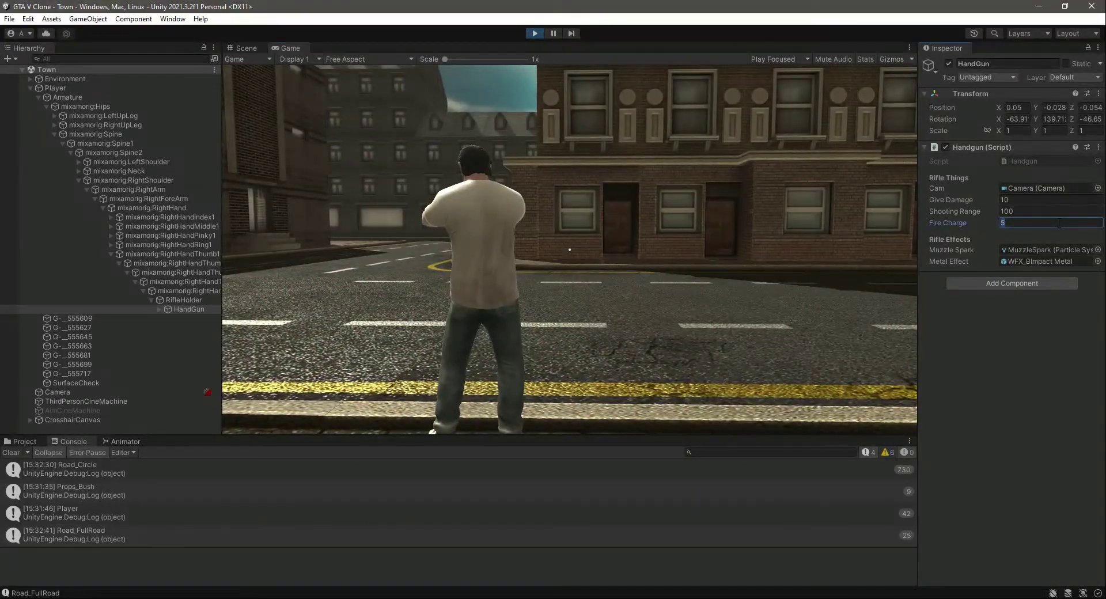
{"action": "type", "text": "10"}
{"action": "right_click", "coordinate": [678, 249]}
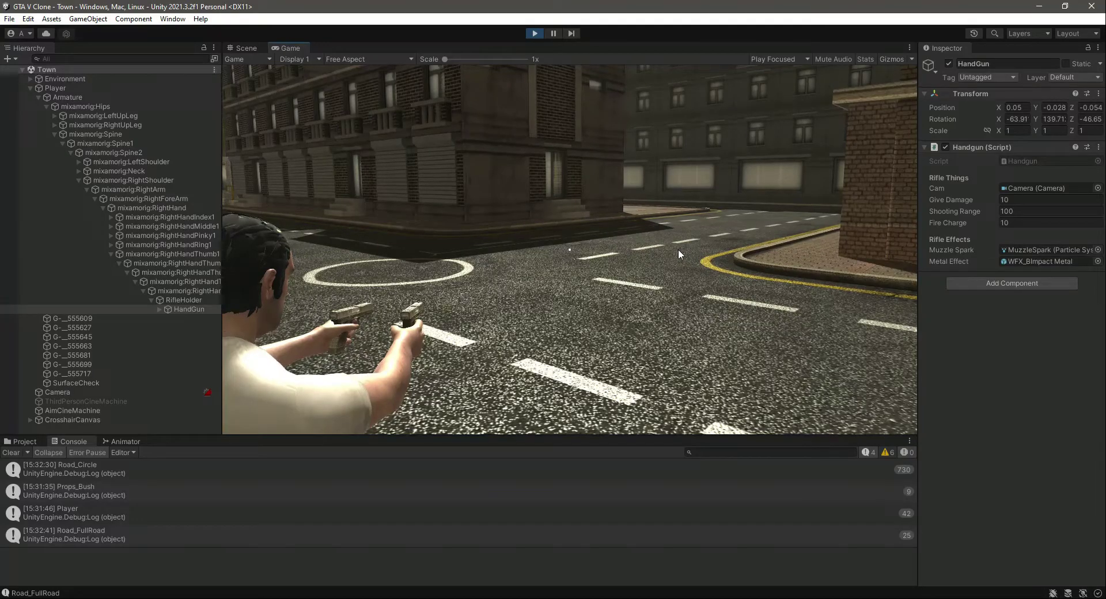
{"action": "left_click", "coordinate": [569, 249]}
{"action": "left_click", "coordinate": [569, 249]}
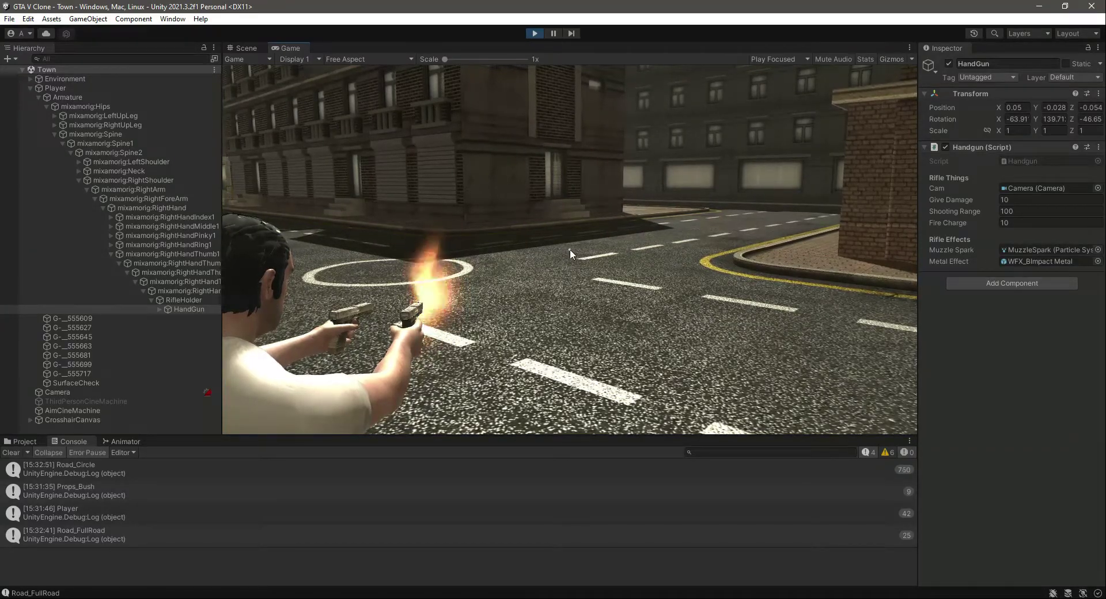
{"action": "left_click", "coordinate": [569, 249]}
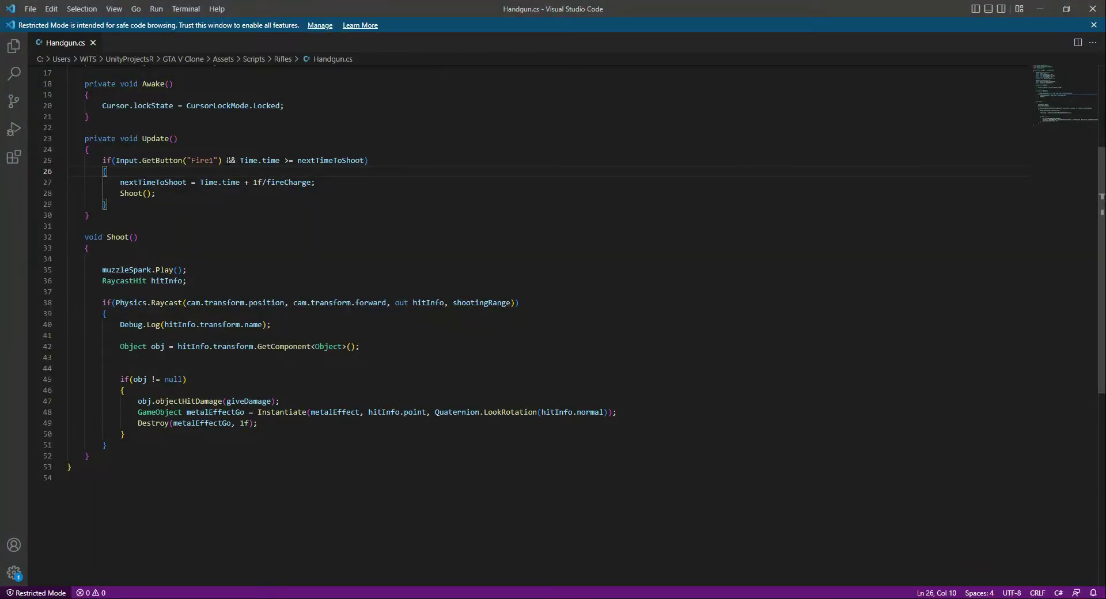
- Highlight Time.time, fireCharge and the 1f/fireCharge term on line 27 to explain the shot delay
{"action": "left_click_drag", "start_coordinate": [120, 182], "coordinate": [316, 182]}
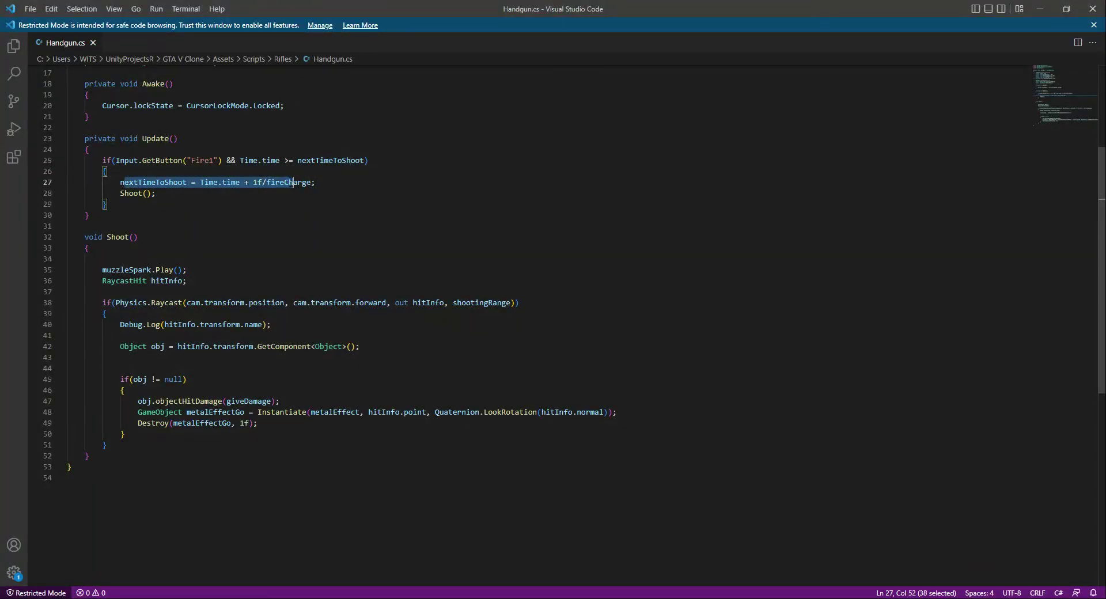
{"action": "left_click", "coordinate": [324, 181]}
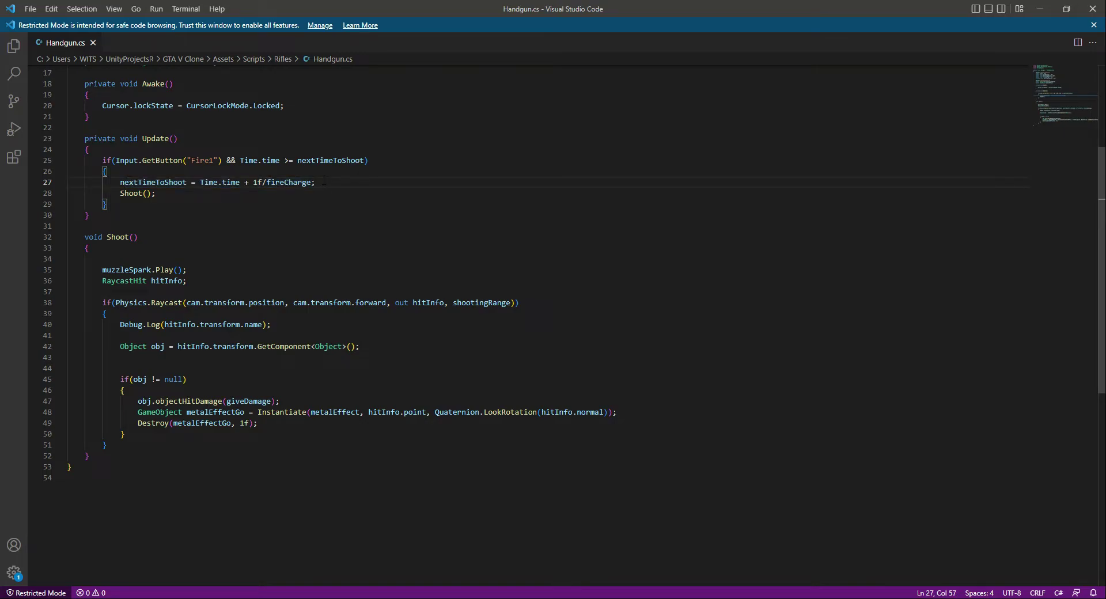
{"action": "left_click_drag", "start_coordinate": [196, 182], "coordinate": [311, 182]}
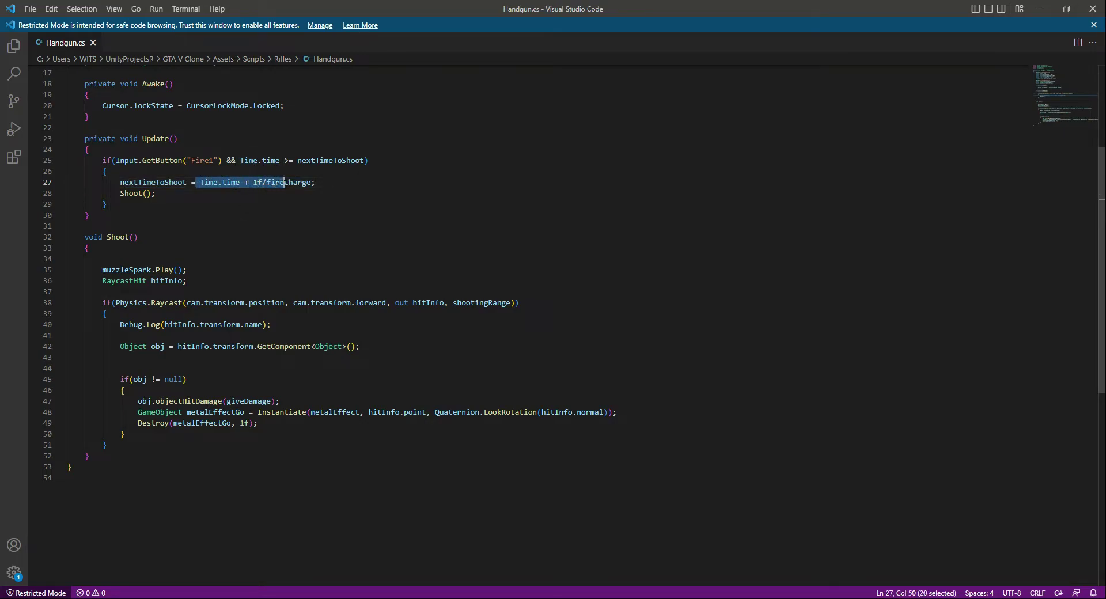
{"action": "left_click", "coordinate": [321, 182]}
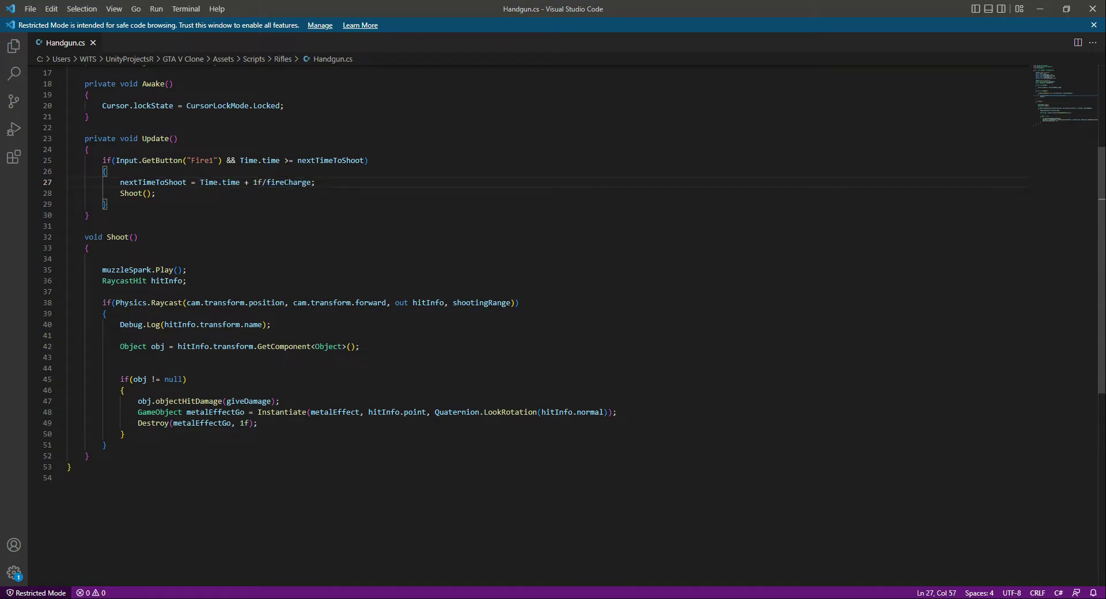
{"action": "double_click", "coordinate": [285, 182]}
{"action": "left_click_drag", "start_coordinate": [201, 182], "coordinate": [311, 182]}
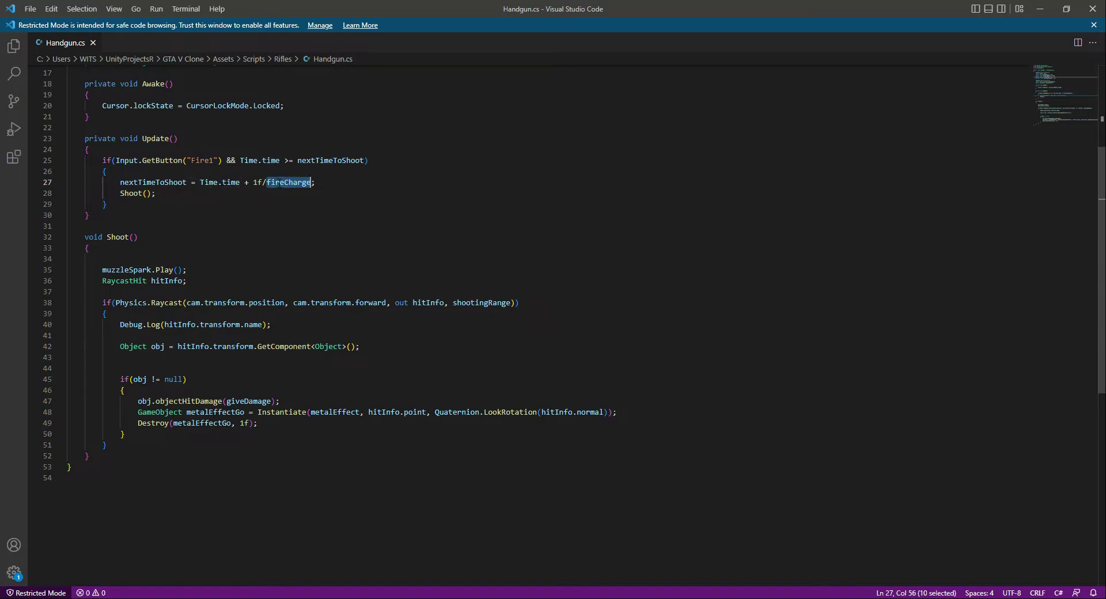
{"action": "left_click_drag", "start_coordinate": [201, 182], "coordinate": [239, 182]}
{"action": "left_click", "coordinate": [323, 183]}
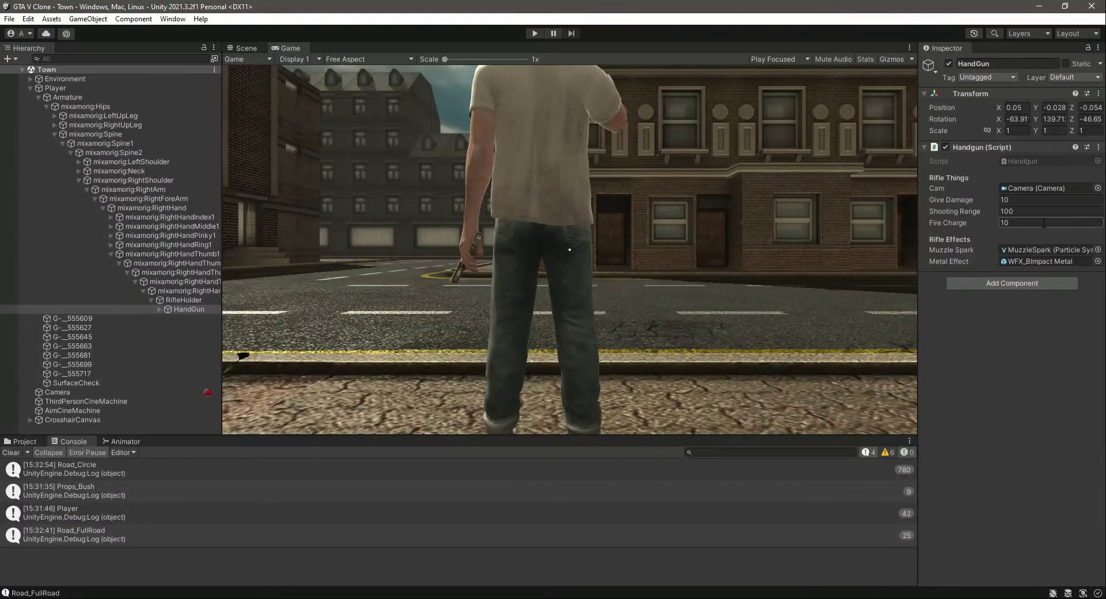
- Back in Unity, select HandGun and show the Rifles scripts folder in the Project panel
{"action": "left_click", "coordinate": [1043, 223]}
{"action": "left_click", "coordinate": [182, 309]}
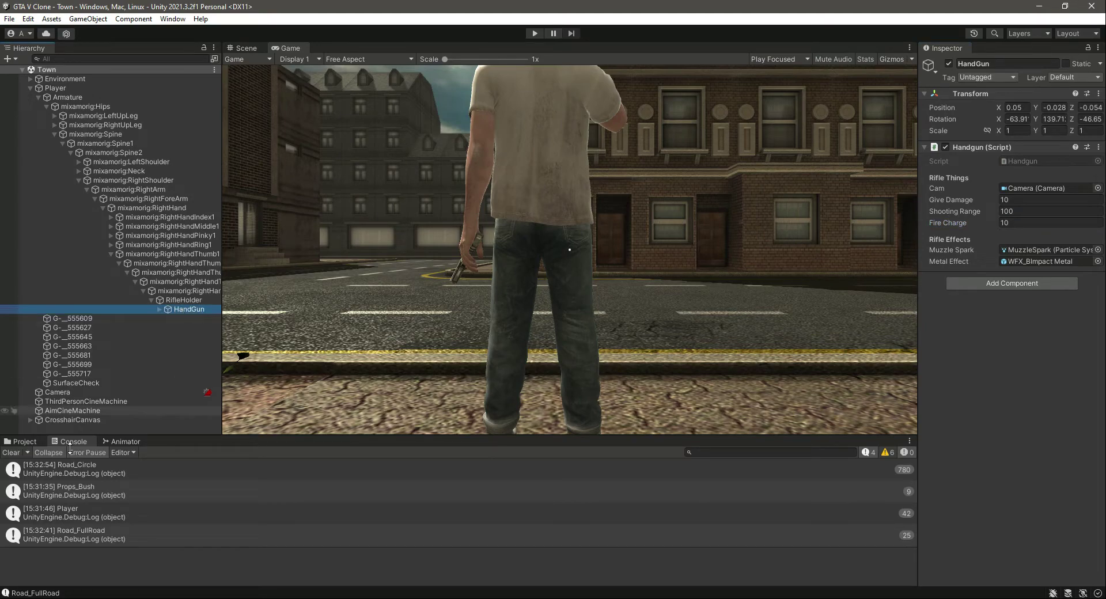
{"action": "left_click", "coordinate": [5, 445]}
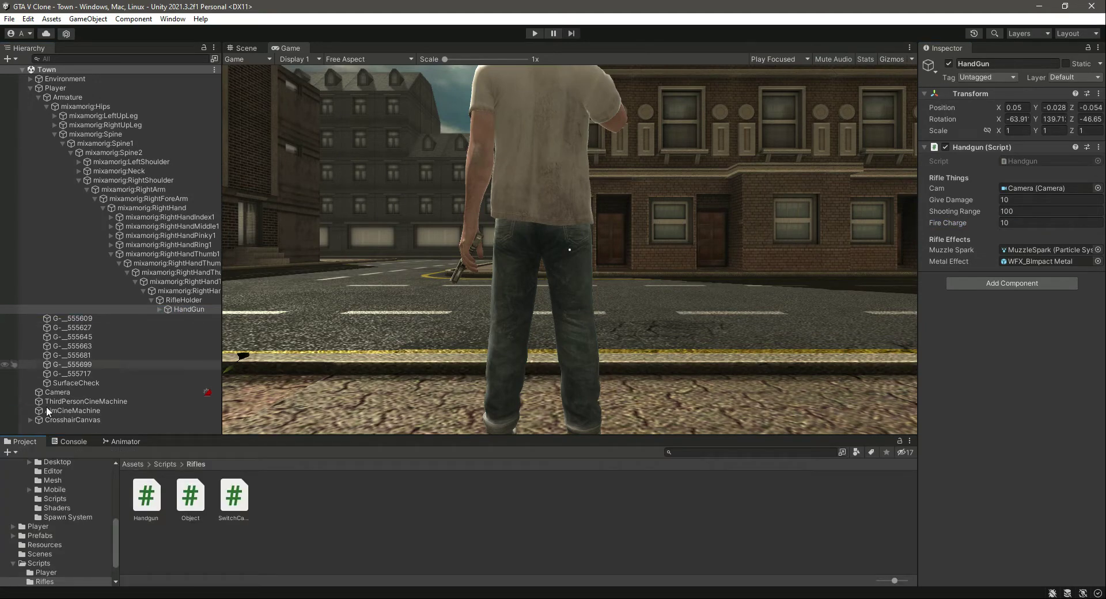
{"action": "left_click", "coordinate": [188, 309]}
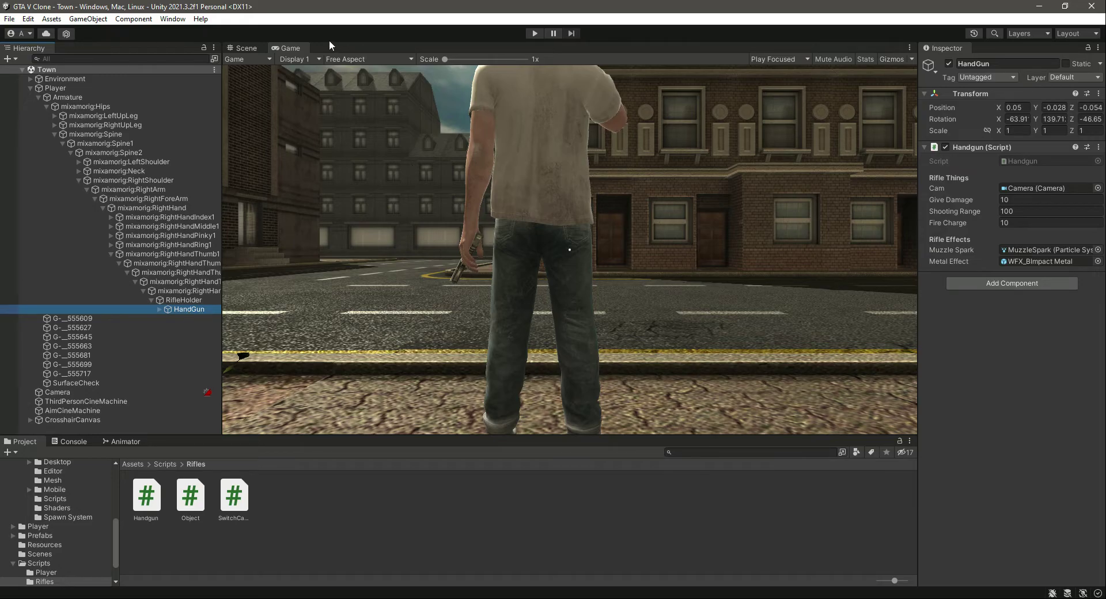
- Frame HandGun in the Scene view and orbit to look down on the character
{"action": "left_click", "coordinate": [245, 48]}
{"action": "double_click", "coordinate": [182, 308]}
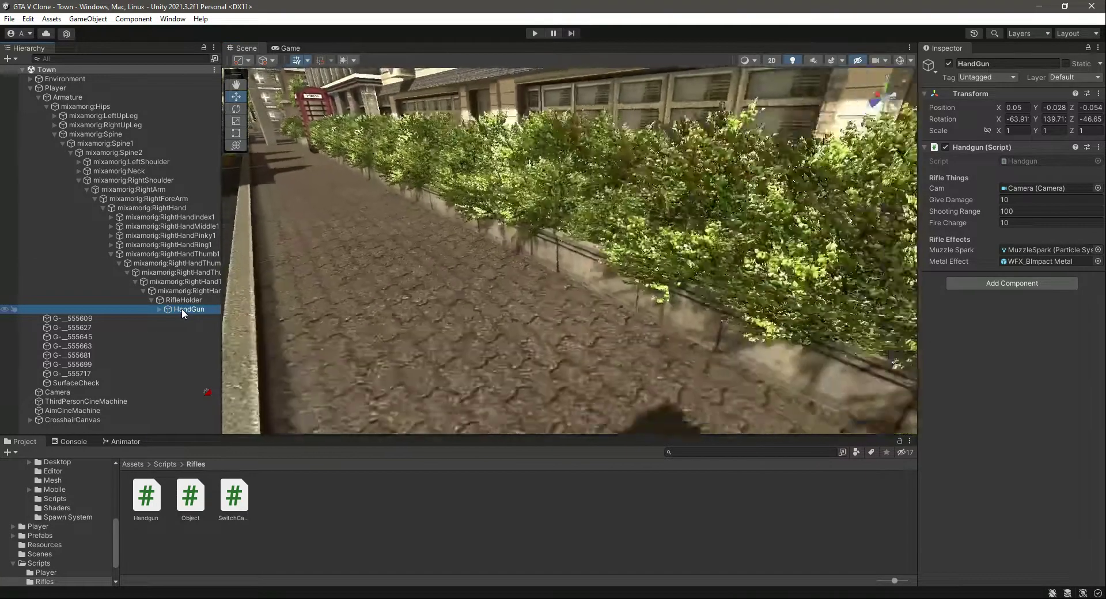
{"action": "scroll", "coordinate": [590, 270], "scroll_direction": "down", "scroll_amount": 5}
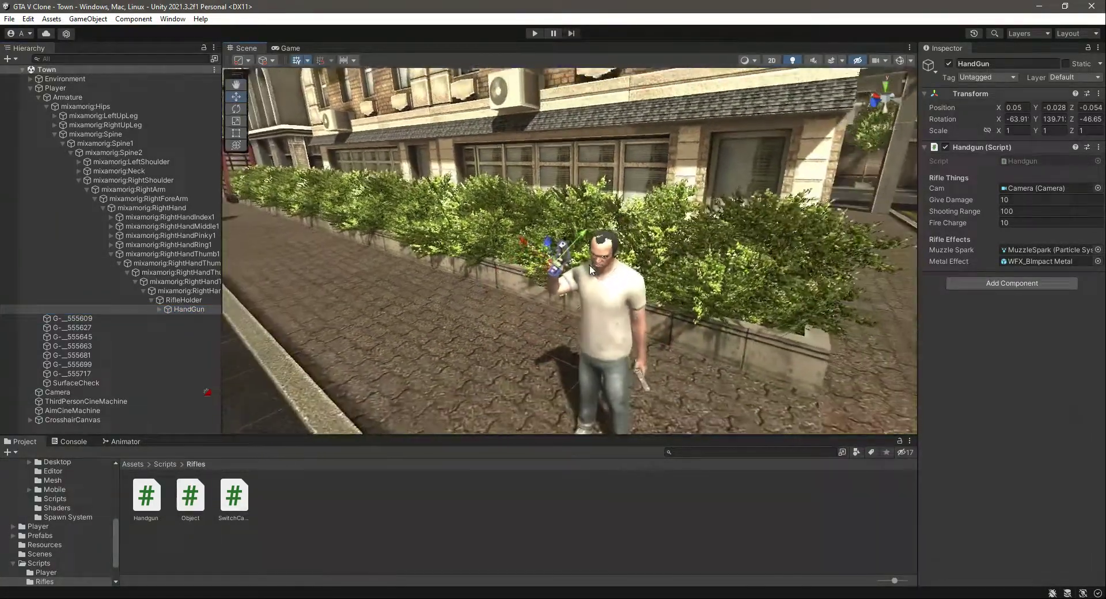
{"action": "left_click_drag", "start_coordinate": [590, 269], "coordinate": [507, 242], "text": "alt"}
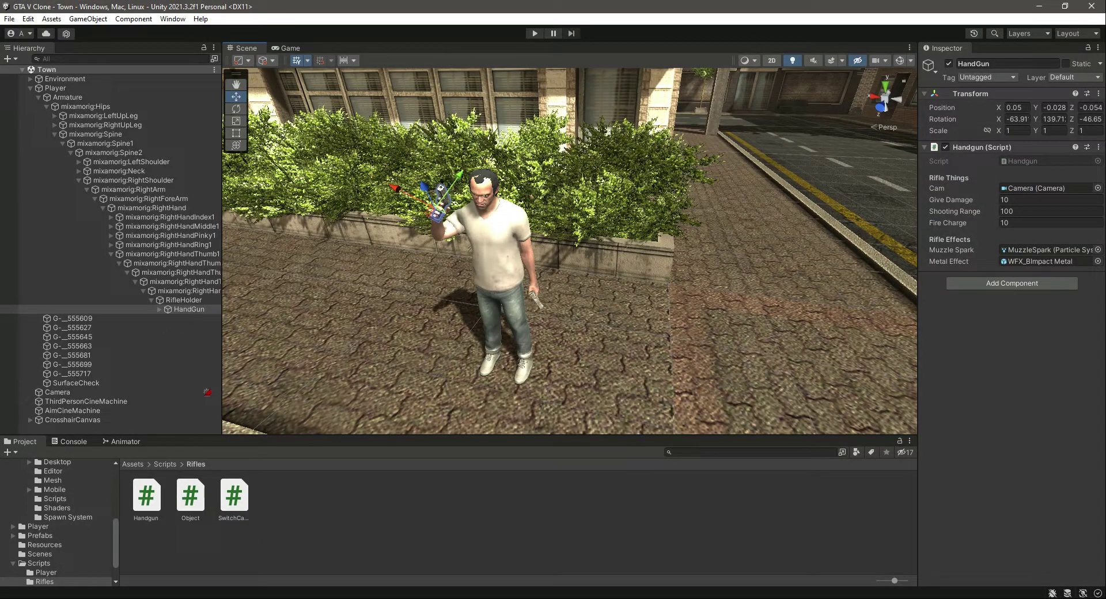